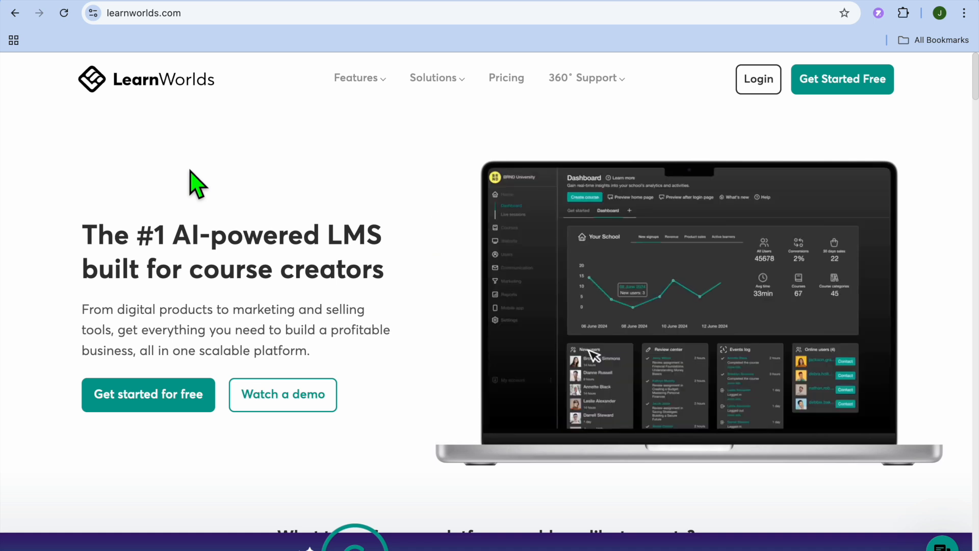
scroll(197, 183, "down", 2)
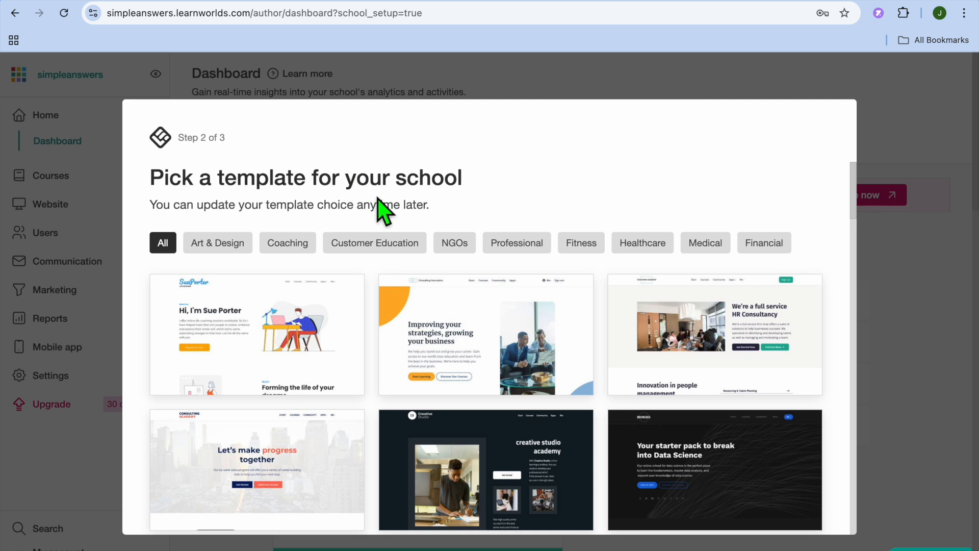
Step: Filter the school templates by Coaching and select the first one, the white design with the illustrated person at a desk
mouse_move(409, 301)
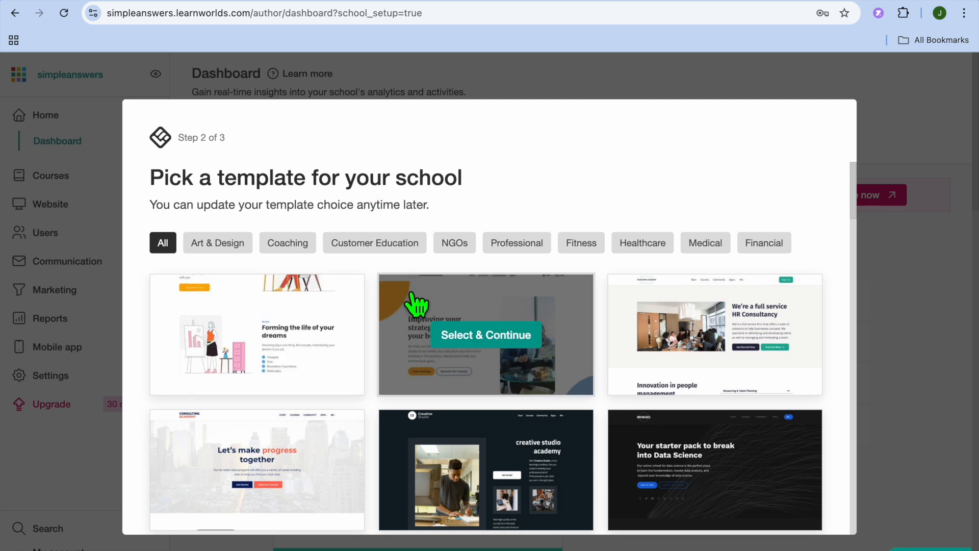
mouse_move(275, 354)
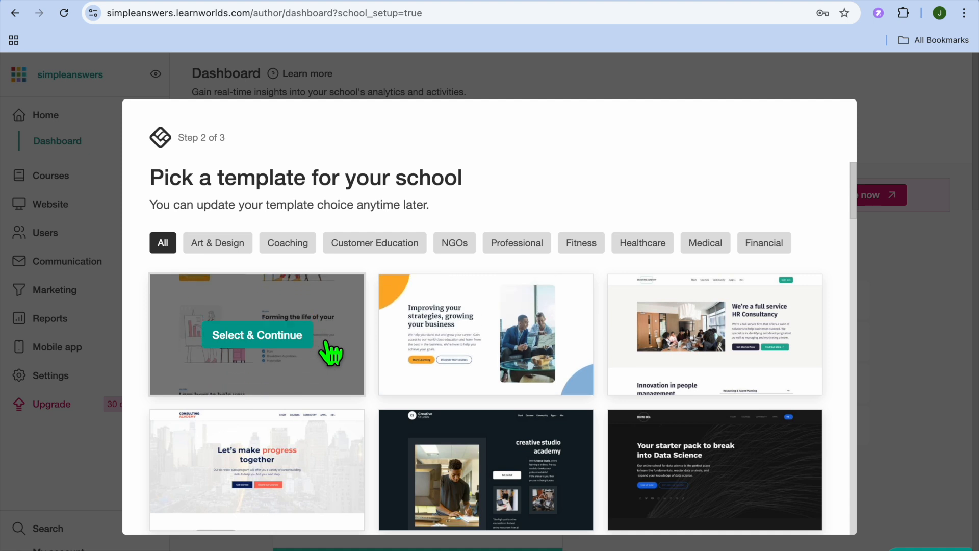
scroll(331, 353, "down", 1)
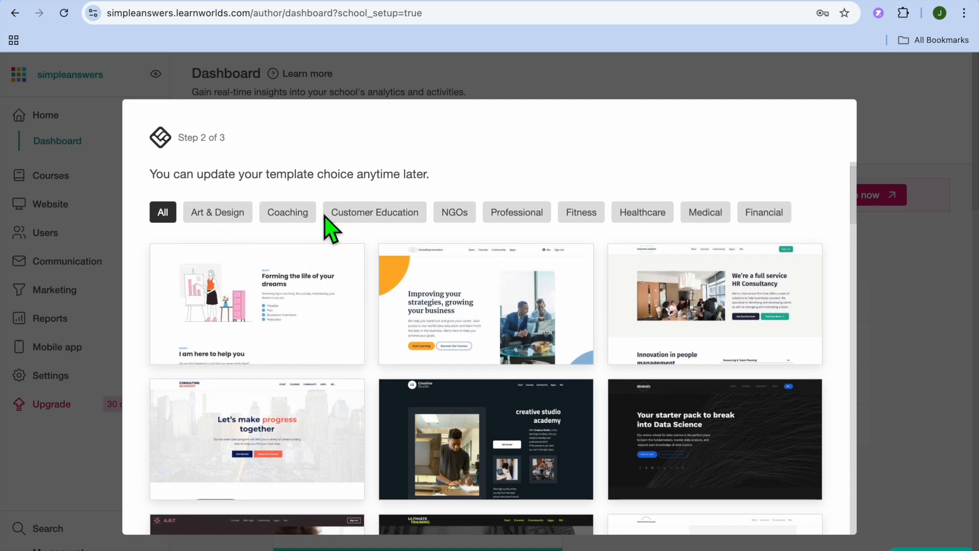
left_click(291, 215)
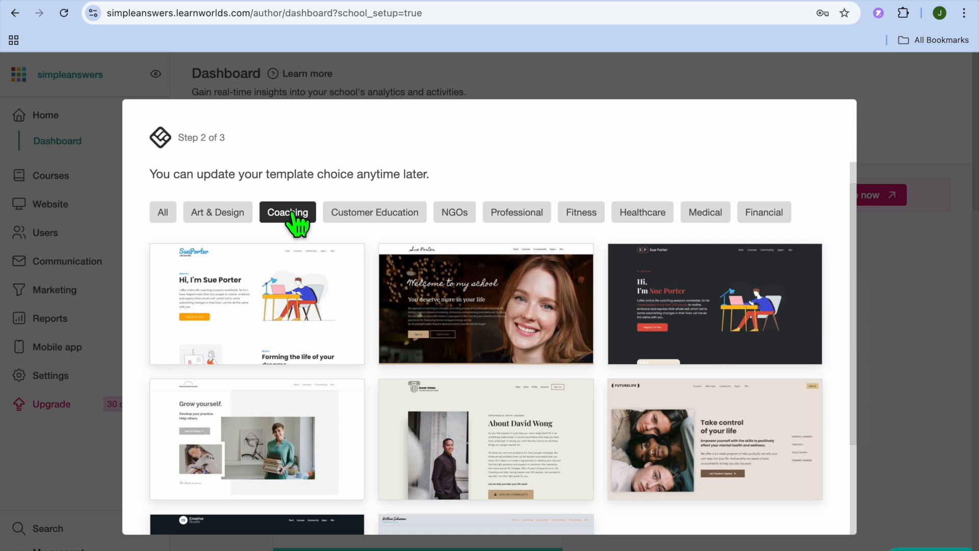
scroll(399, 300, "down", 3)
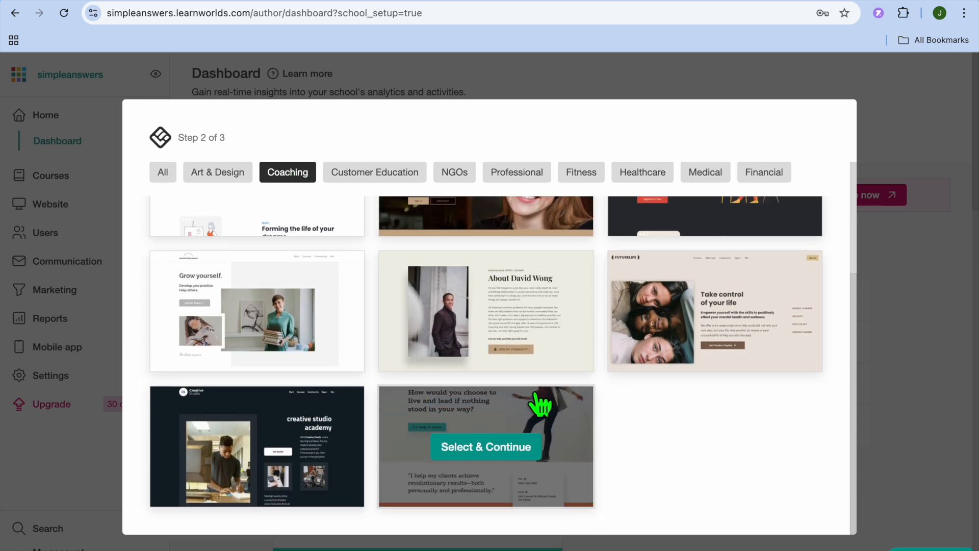
scroll(640, 426, "up", 3)
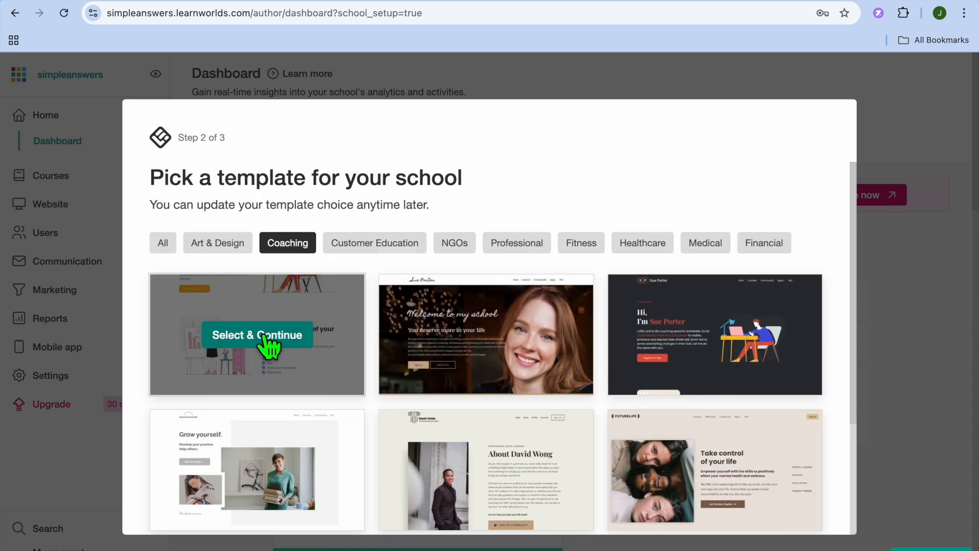
left_click(265, 338)
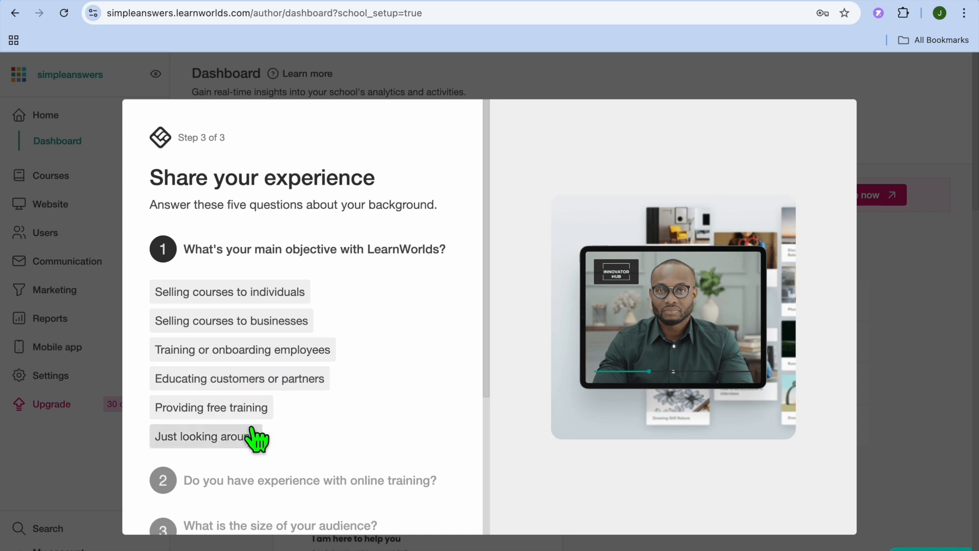
Step: Answer the first three background questions with "Selling courses to individuals", "I'm just getting started with online training" and "0, I am just getting started"
left_click(229, 293)
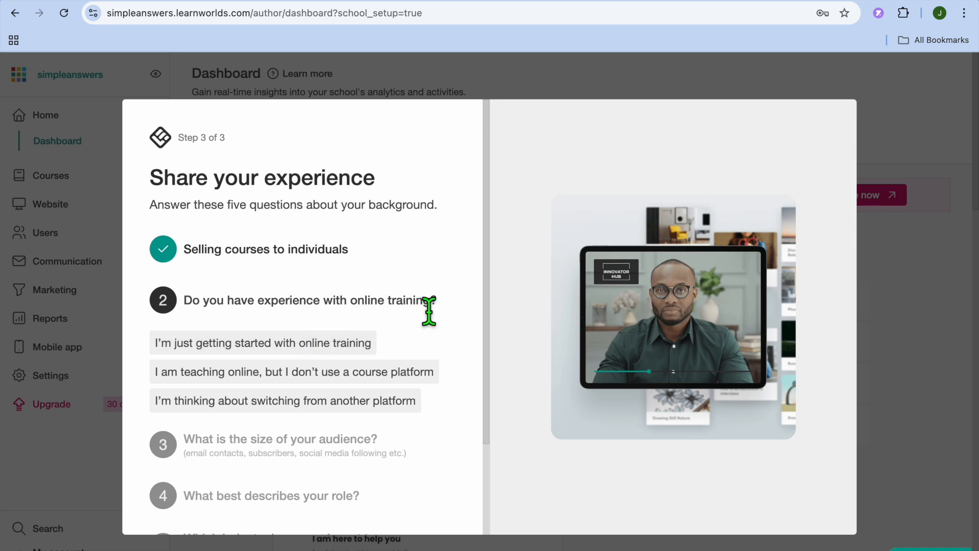
left_click(313, 339)
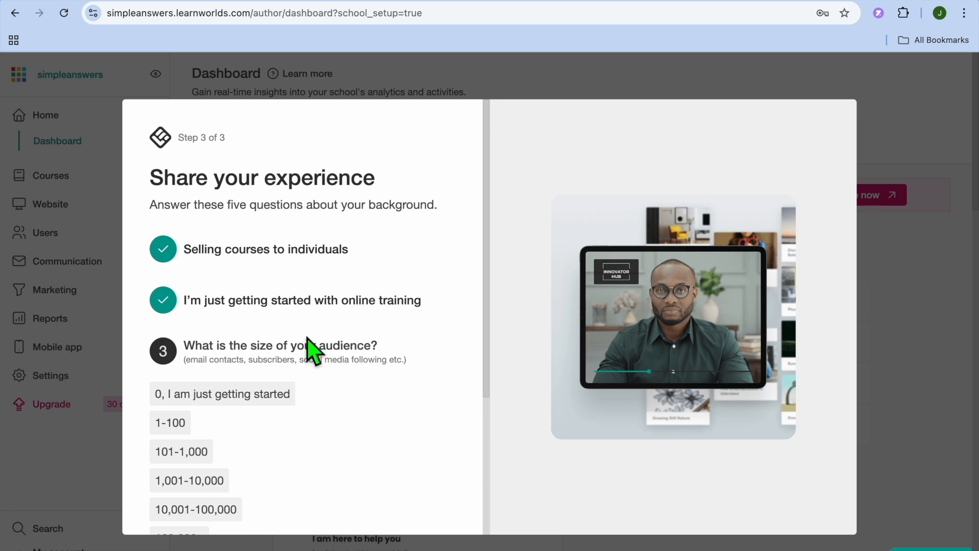
scroll(310, 349, "down", 4)
scroll(313, 350, "up", 2)
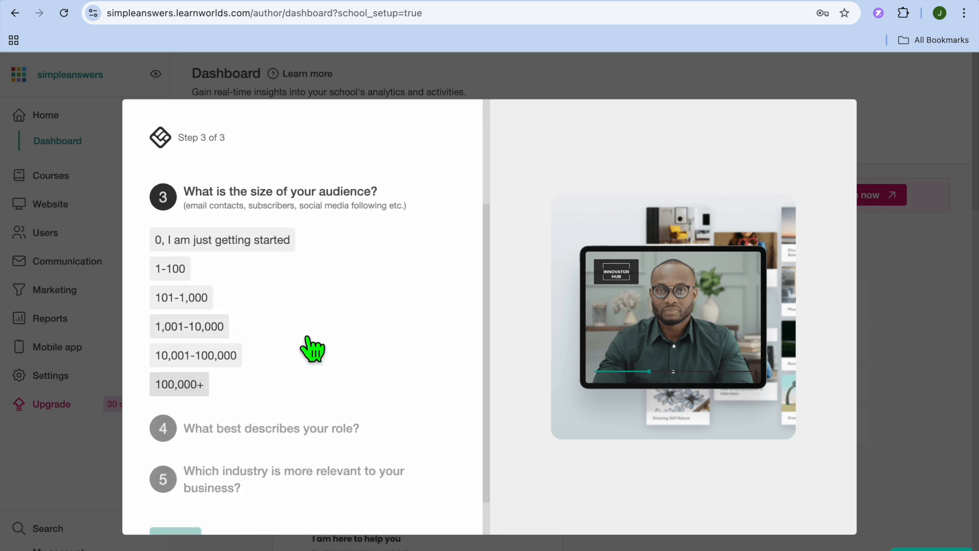
left_click(247, 254)
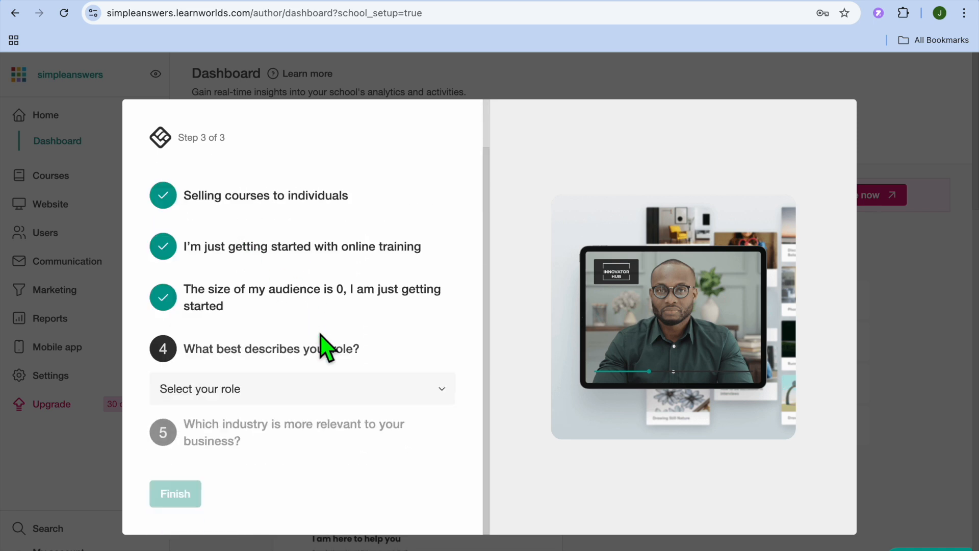
Step: Choose Blogger as the role and Coaching & Consulting as the industry, and finish the questionnaire
left_click(338, 390)
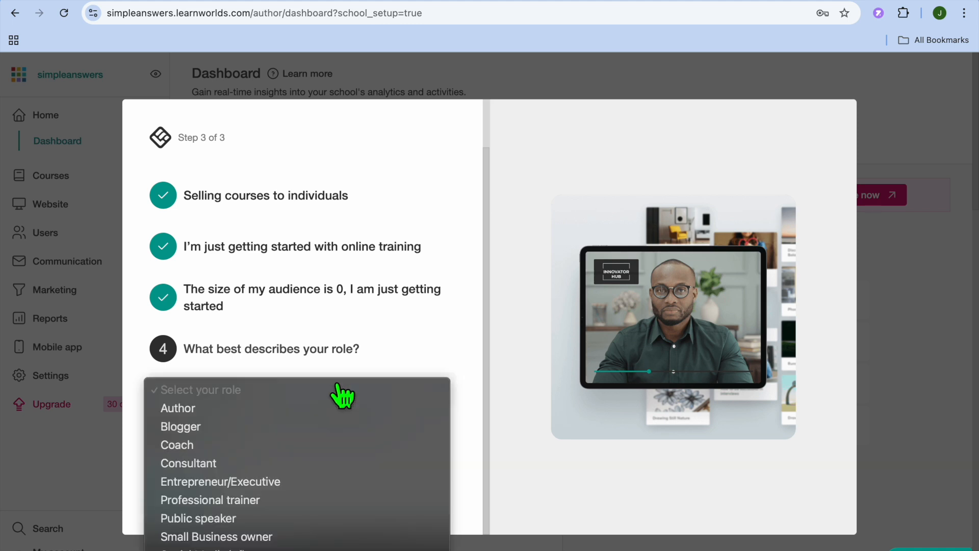
left_click(262, 428)
left_click(259, 441)
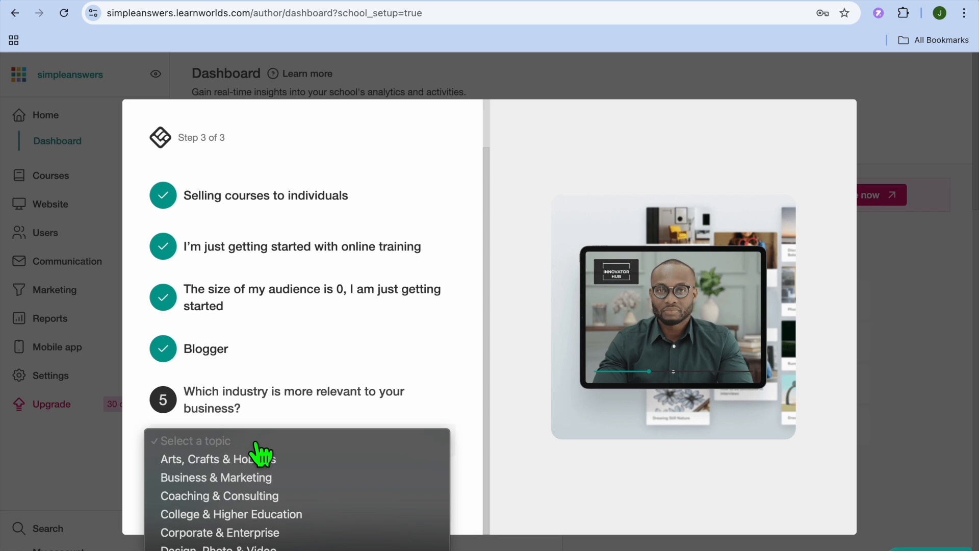
left_click(257, 496)
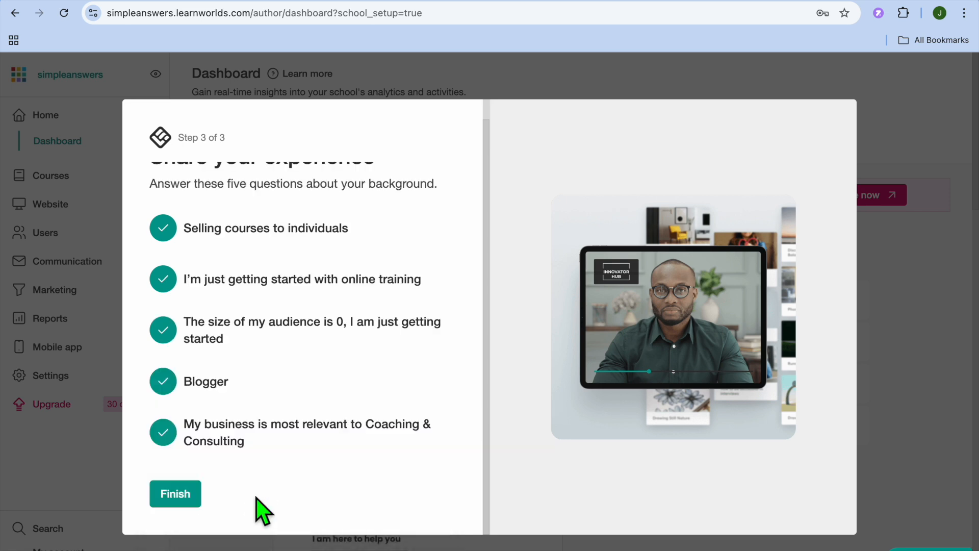
left_click(175, 494)
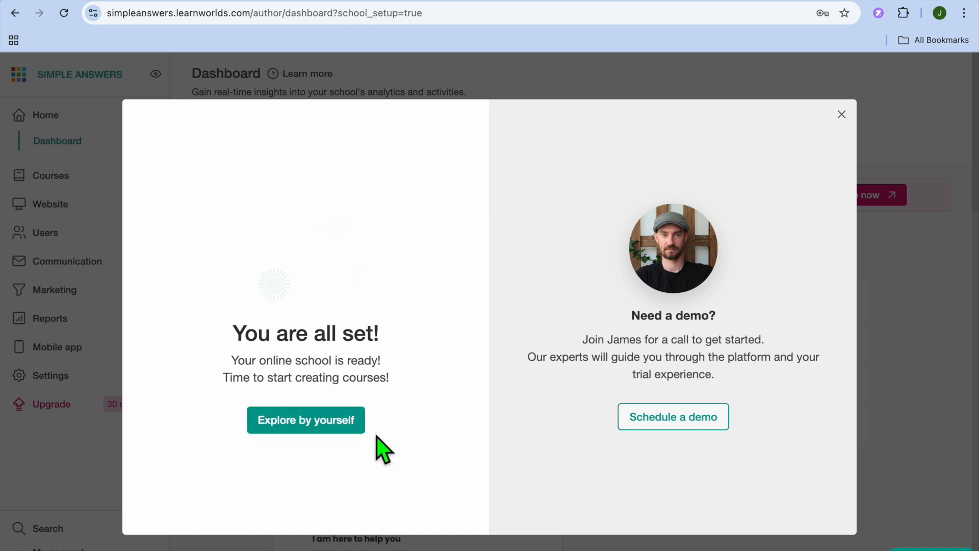
Step: Choose to explore the new school by yourself and start a course named YOUTUBE
left_click(352, 424)
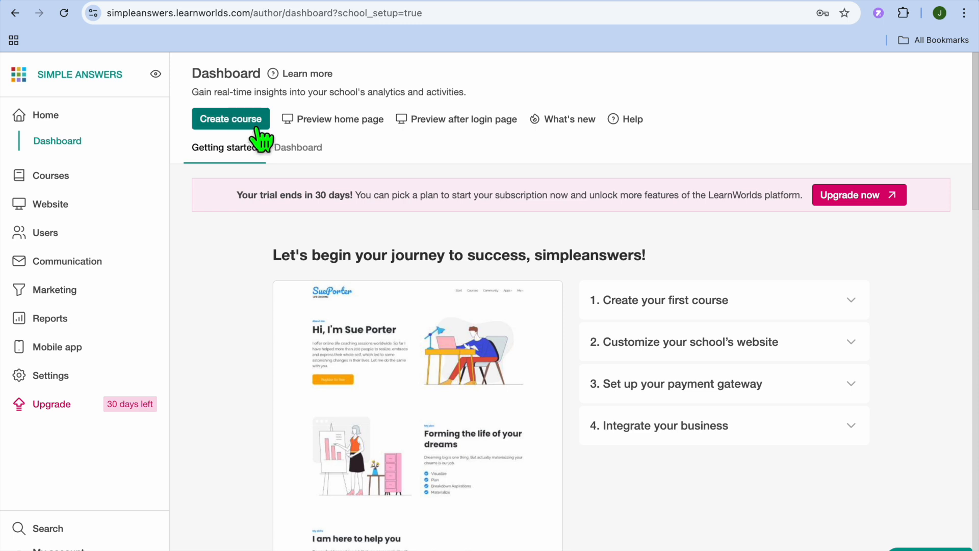
left_click(230, 123)
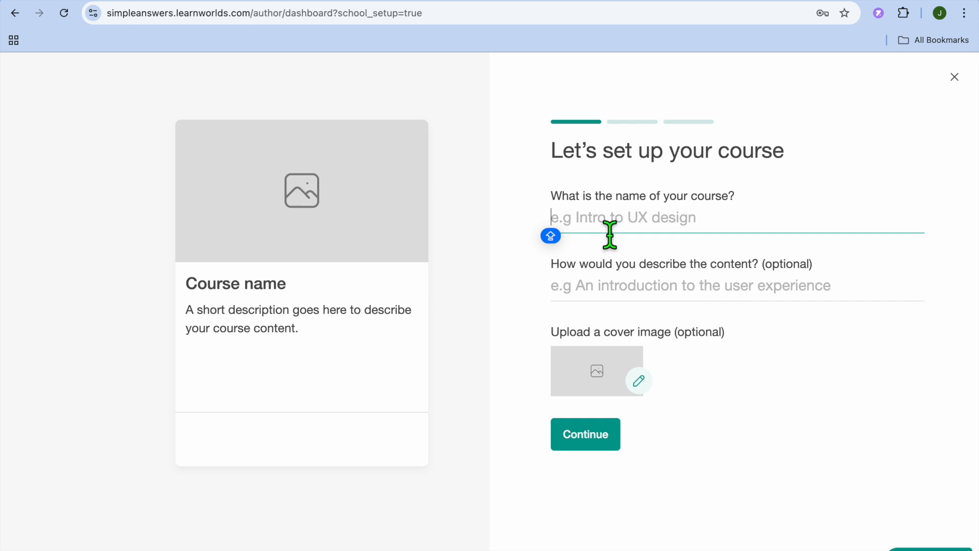
type("YOUTUBE")
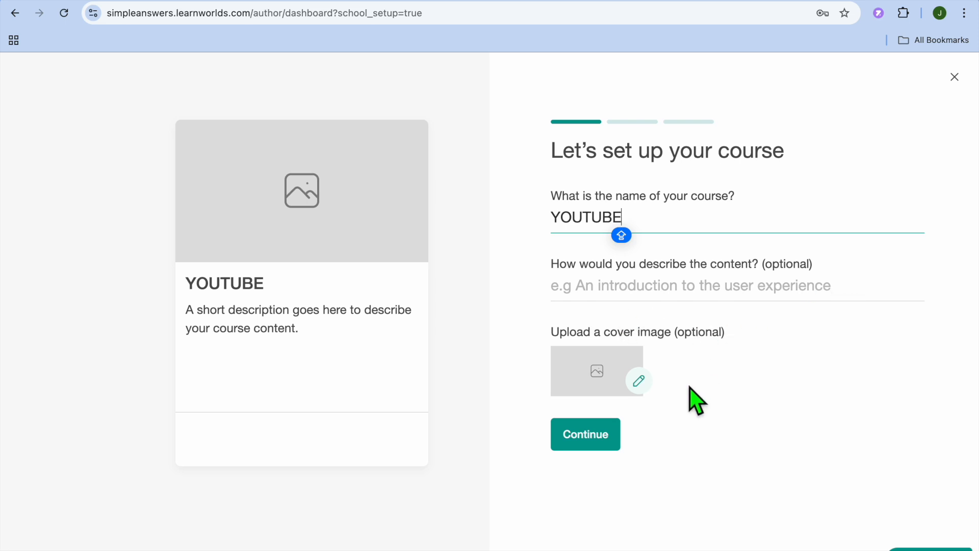
Step: Upload the Pixieset "Copy of Blue Modern Eye Catching Vlog YouTube Thumbnail" PNG from Downloads and insert it as the course cover image
left_click(640, 381)
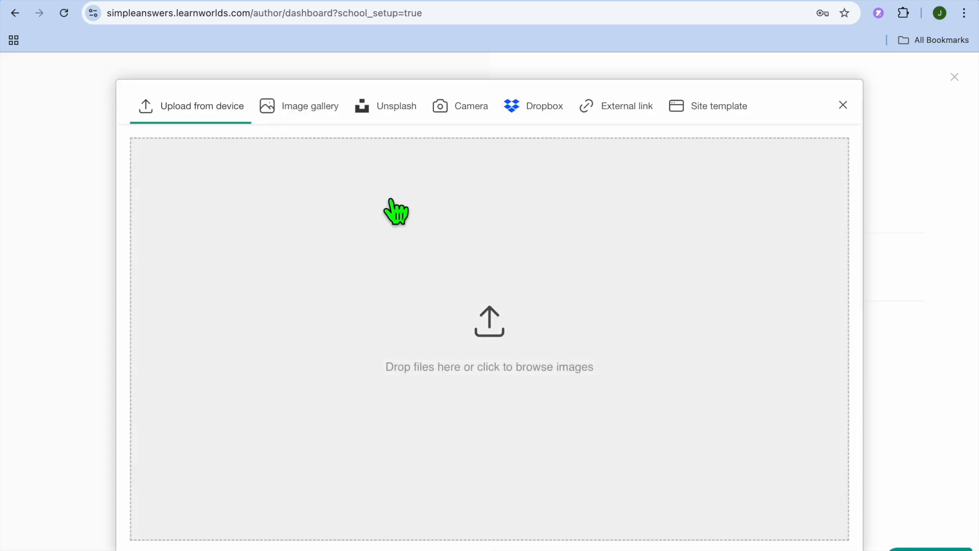
left_click(487, 320)
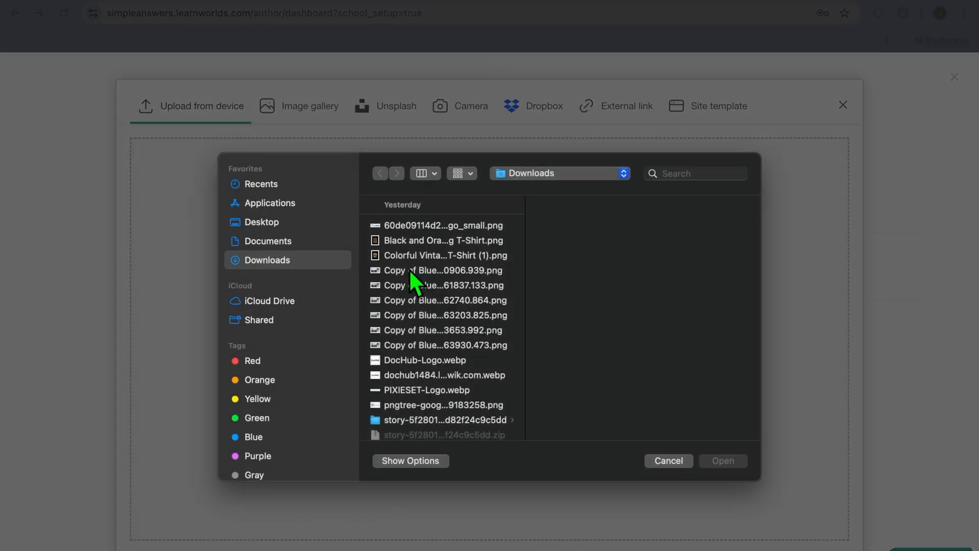
left_click(437, 274)
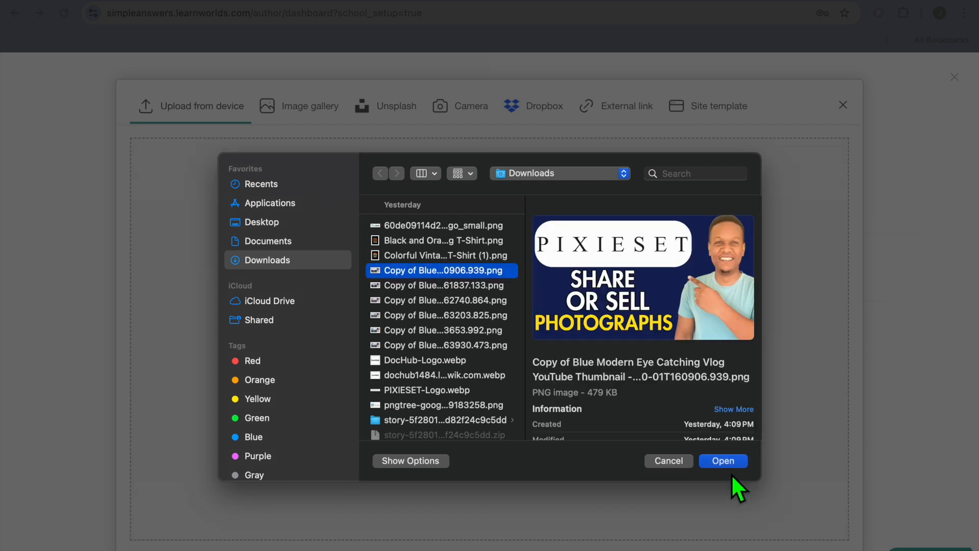
left_click(724, 461)
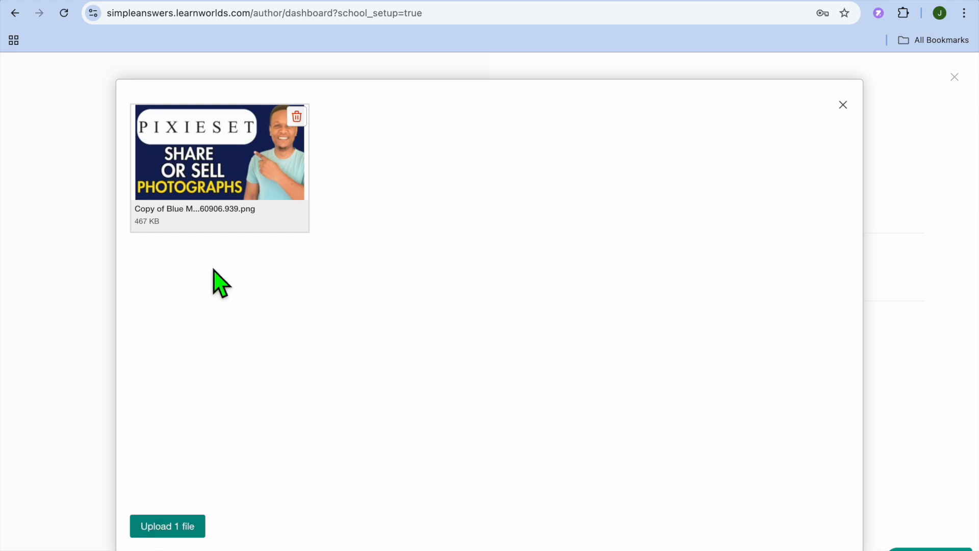
left_click(158, 528)
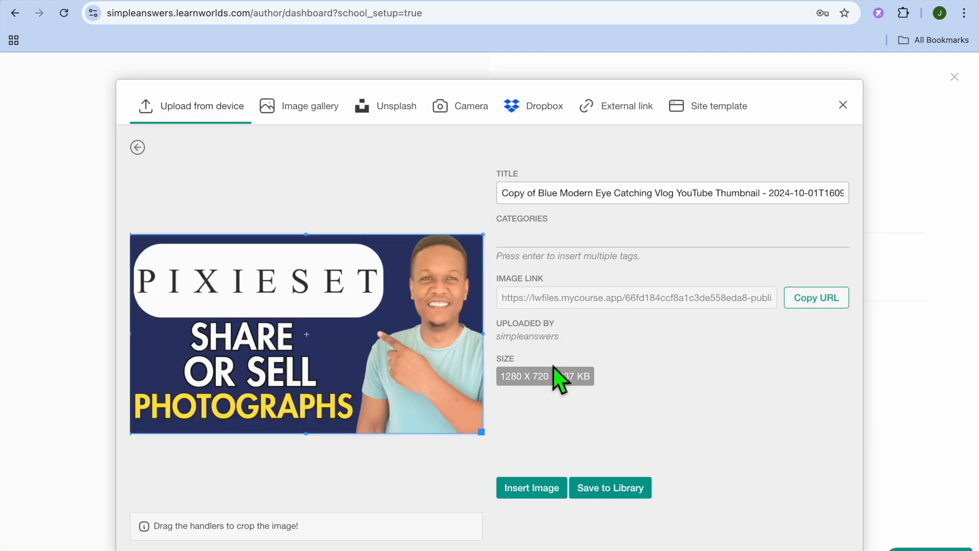
left_click(503, 197)
left_click(633, 197, "shift")
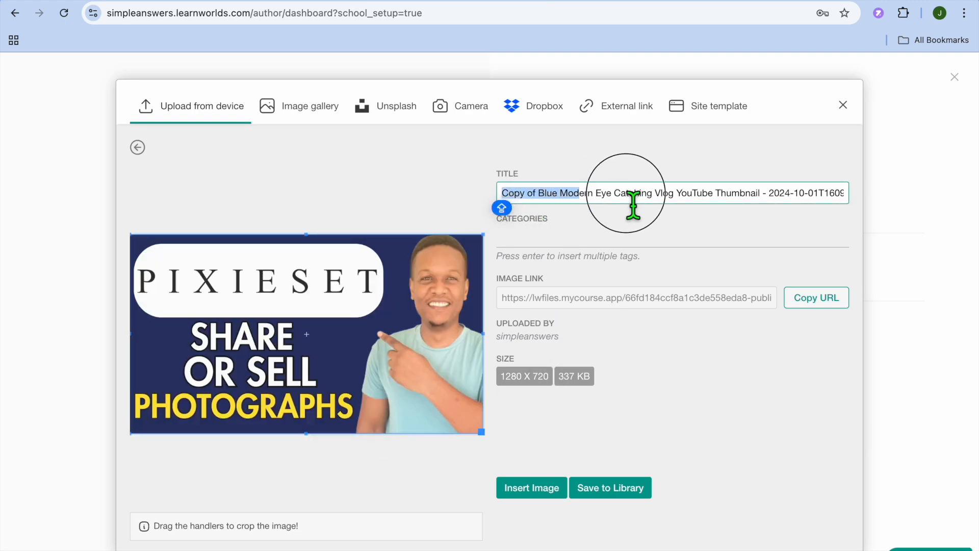
left_click_drag(633, 197, 896, 227)
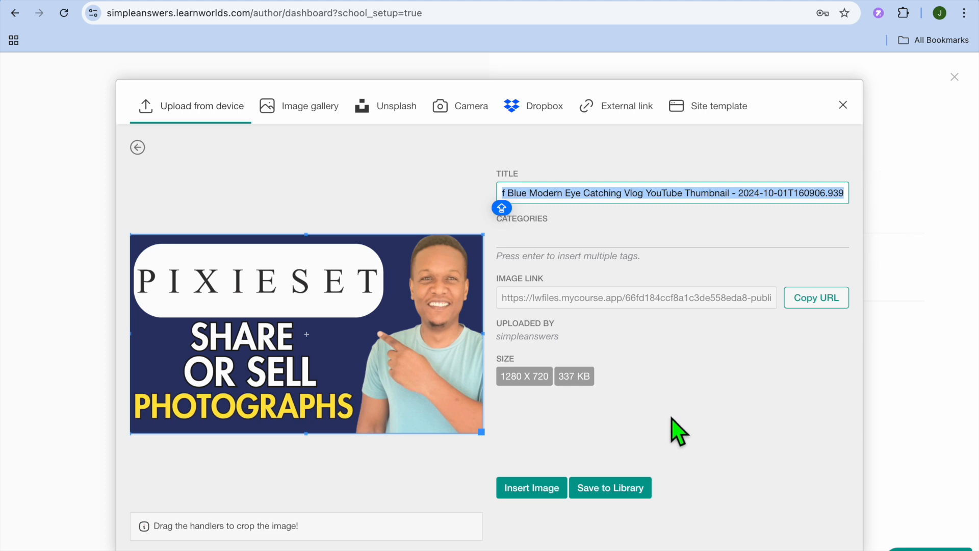
left_click(534, 489)
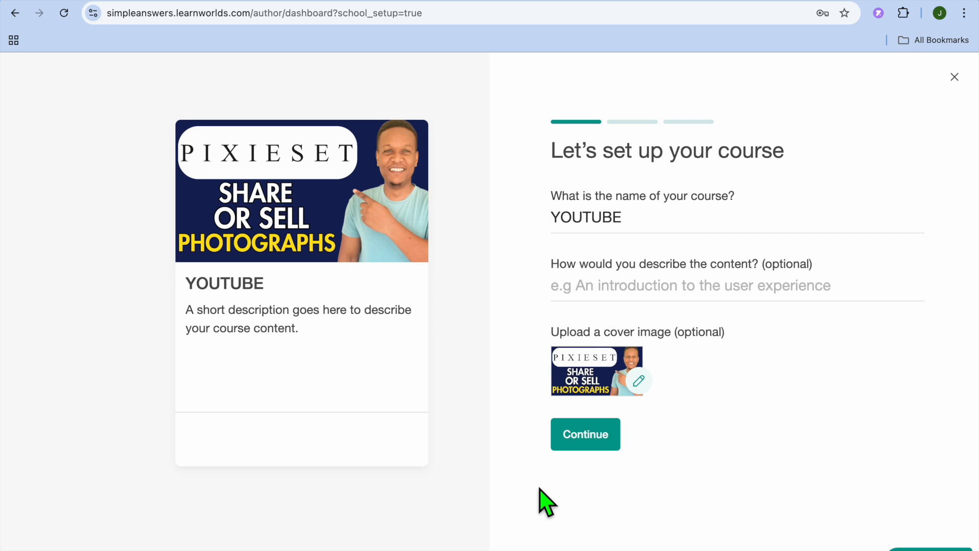
Step: Accept youtube as the course URL ending and set the course access to Paid
left_click(605, 439)
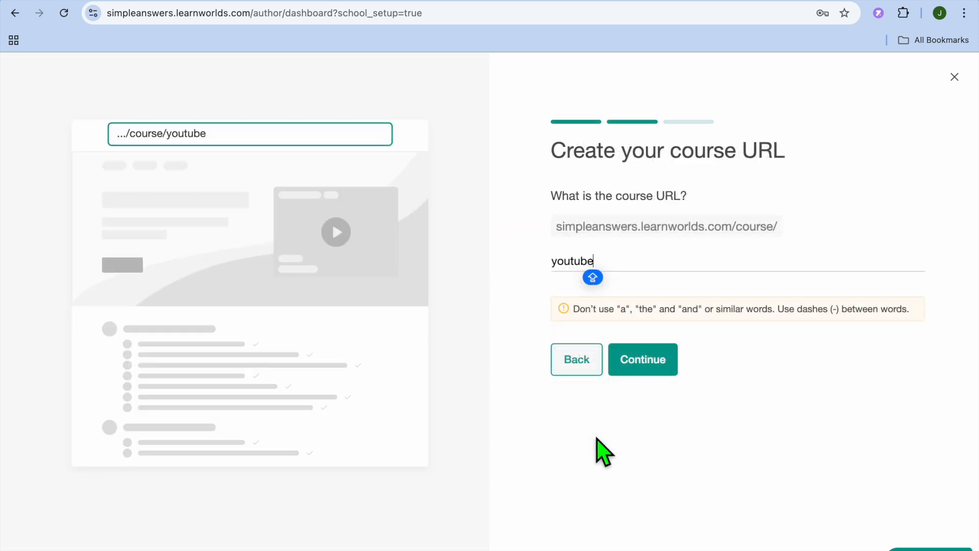
left_click(648, 363)
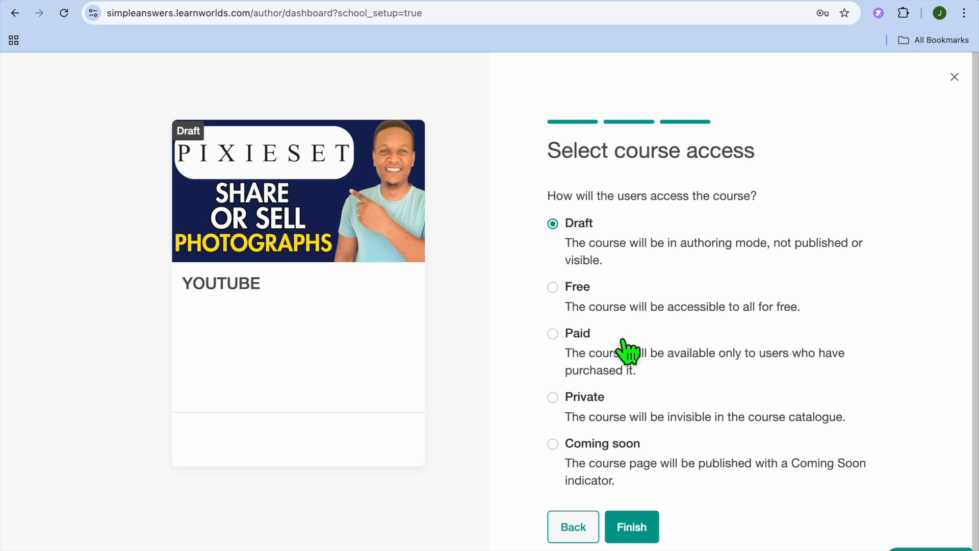
left_click(554, 336)
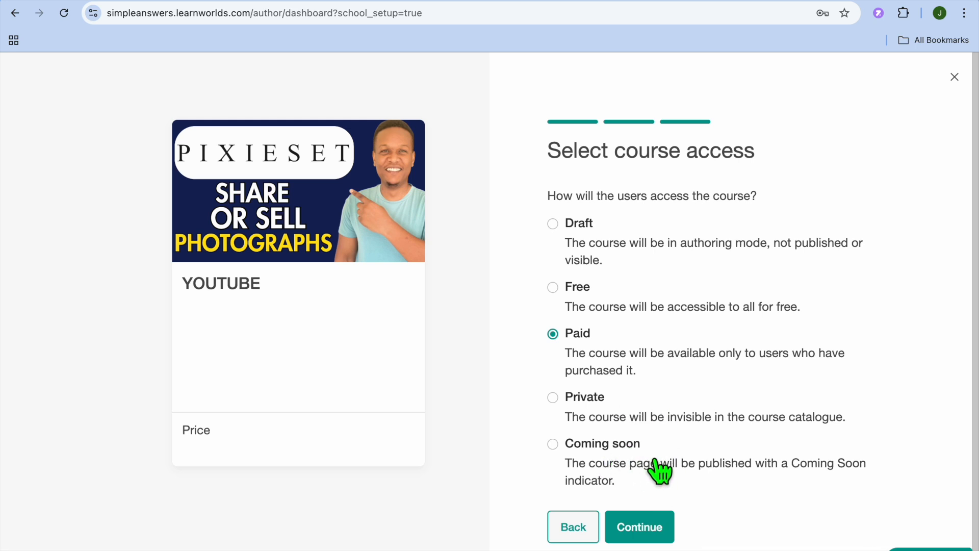
left_click(644, 531)
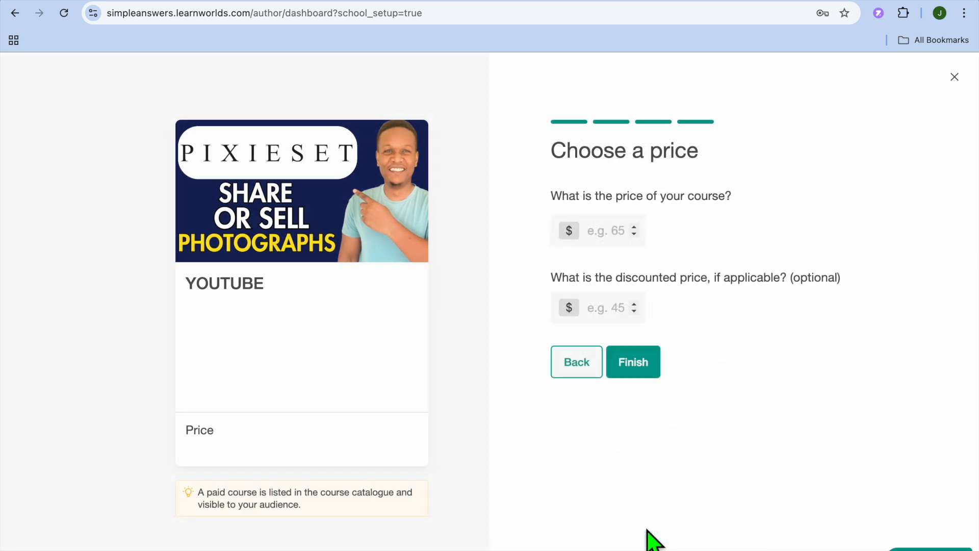
Step: Set the course price to $12 without a discounted price and finish creating the course
left_click(589, 245)
type("12")
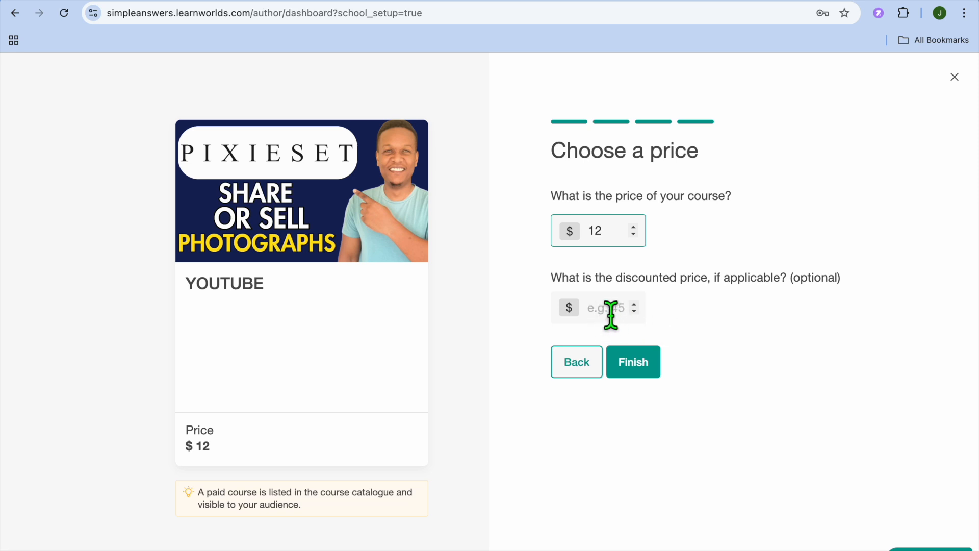
left_click(633, 362)
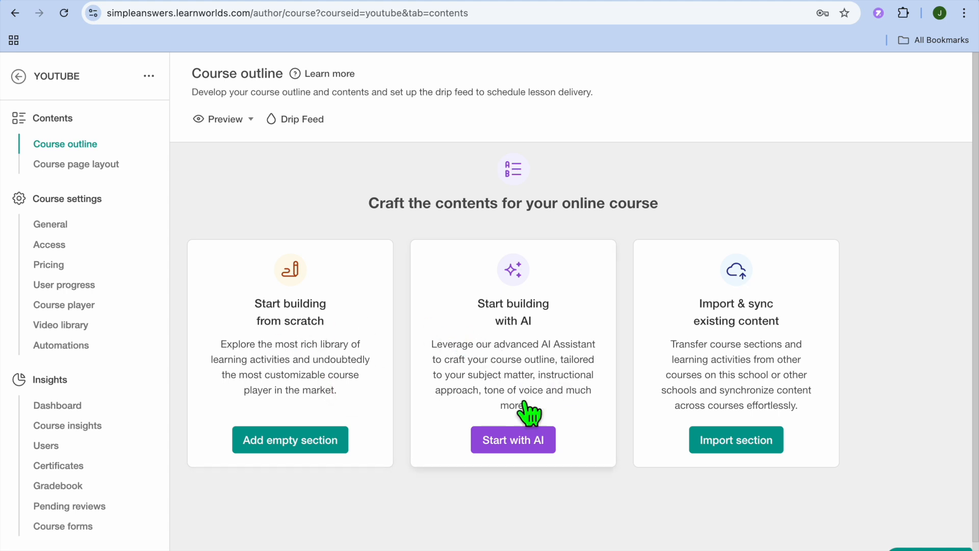
Step: Generate an AI course outline about YOUTUBE, adding PDF to the learning activity types and setting 3 sections
left_click(530, 449)
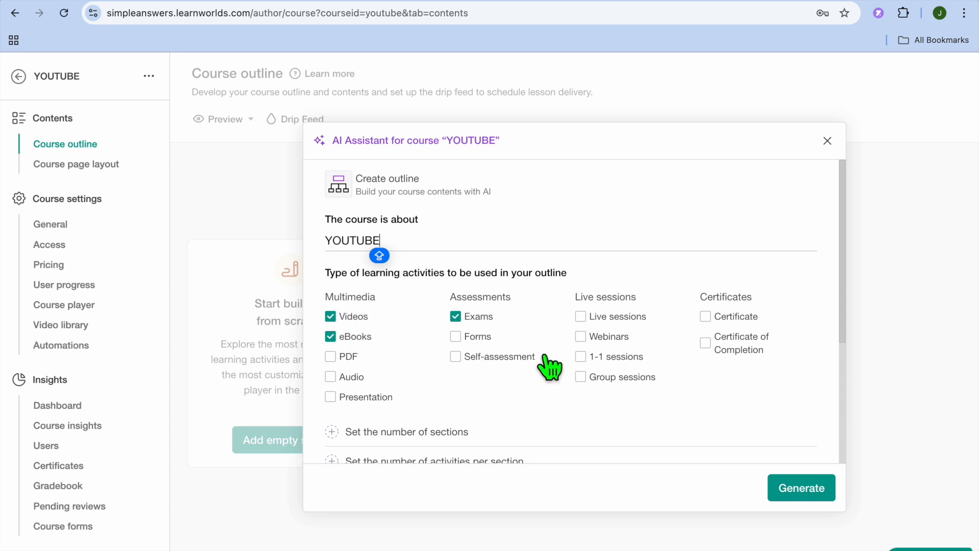
left_click(341, 360)
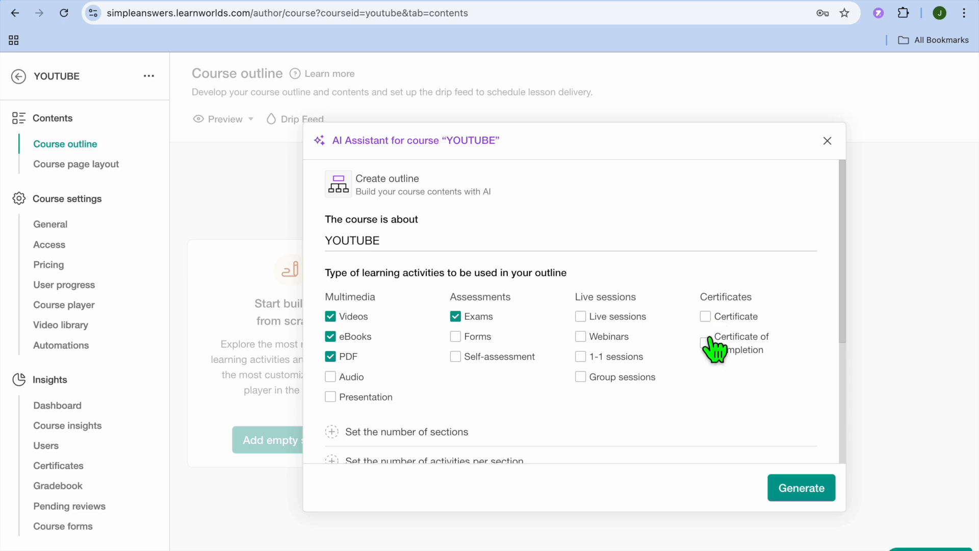
scroll(566, 396, "down", 5)
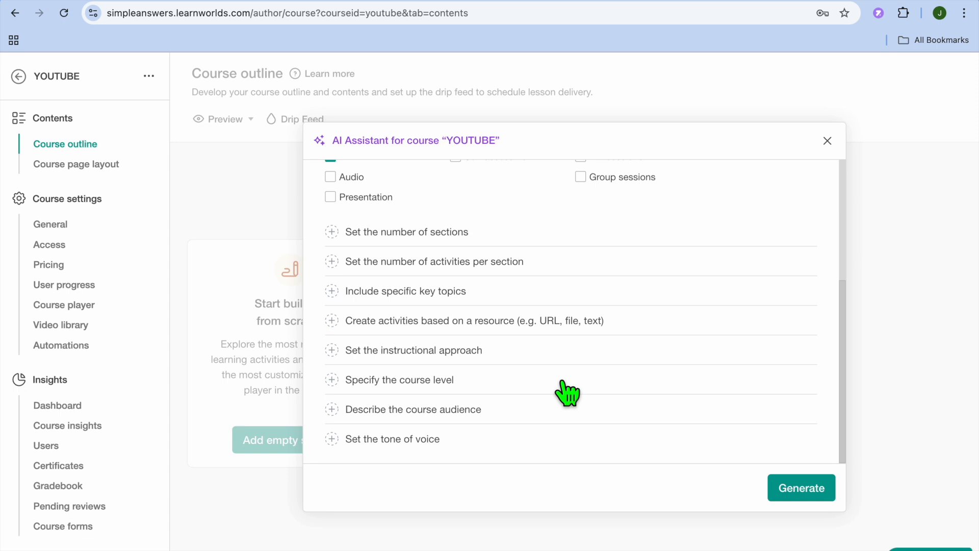
left_click(408, 237)
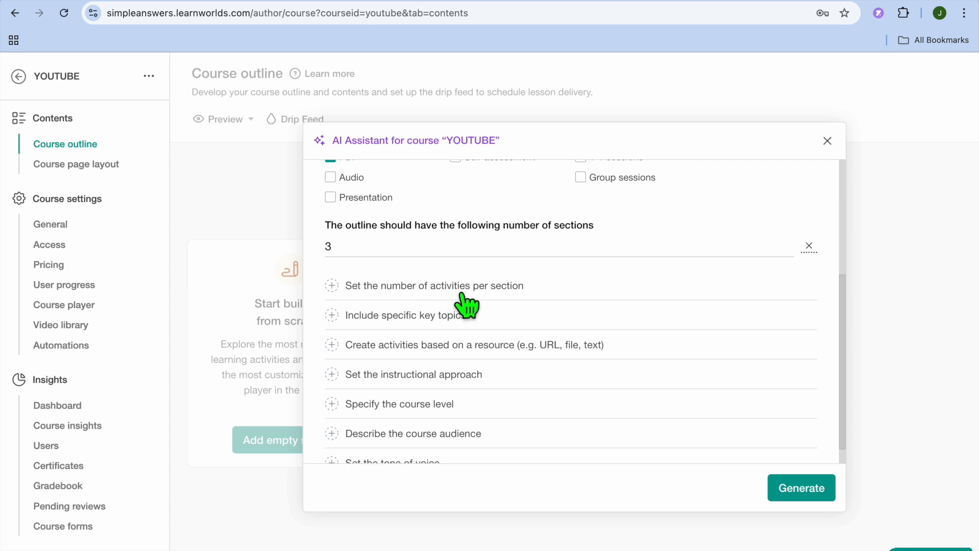
scroll(467, 304, "down", 1)
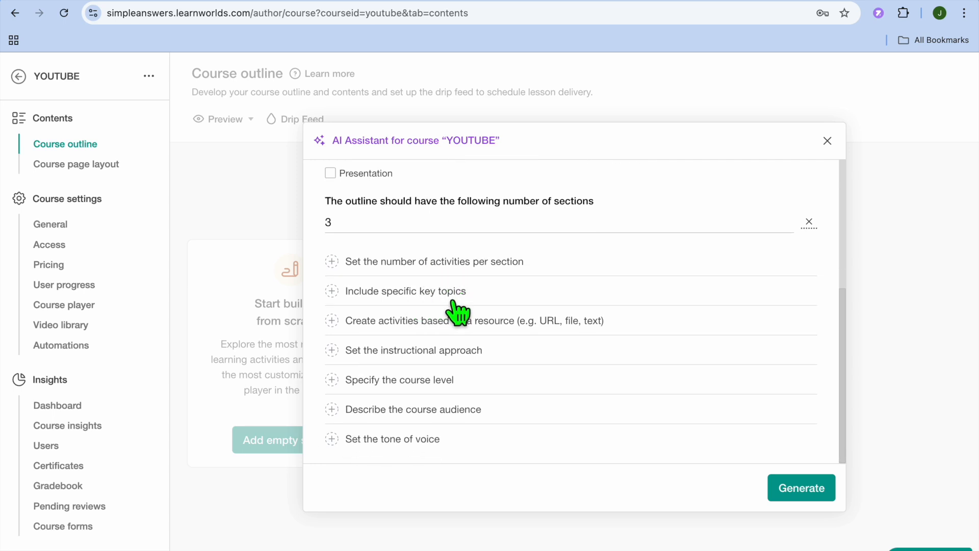
left_click(814, 490)
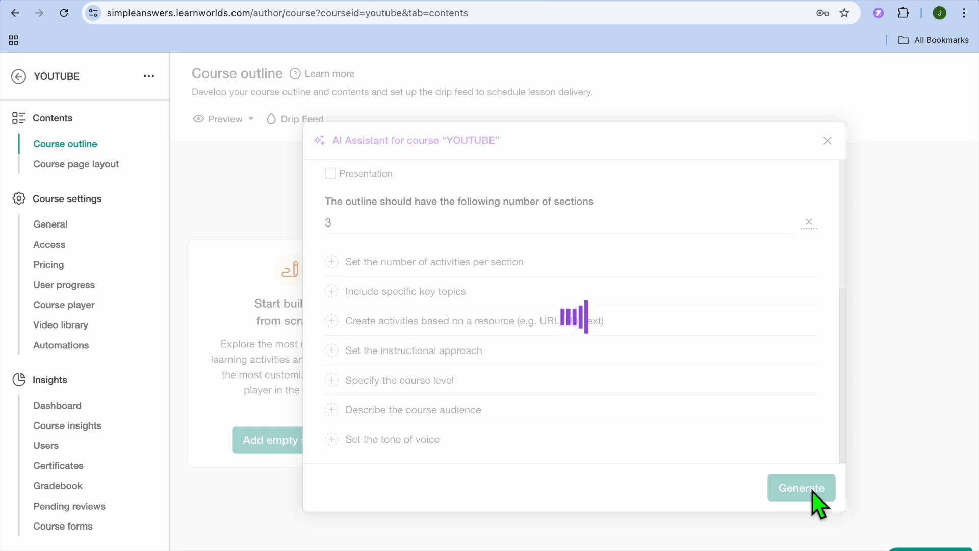
mouse_move(669, 405)
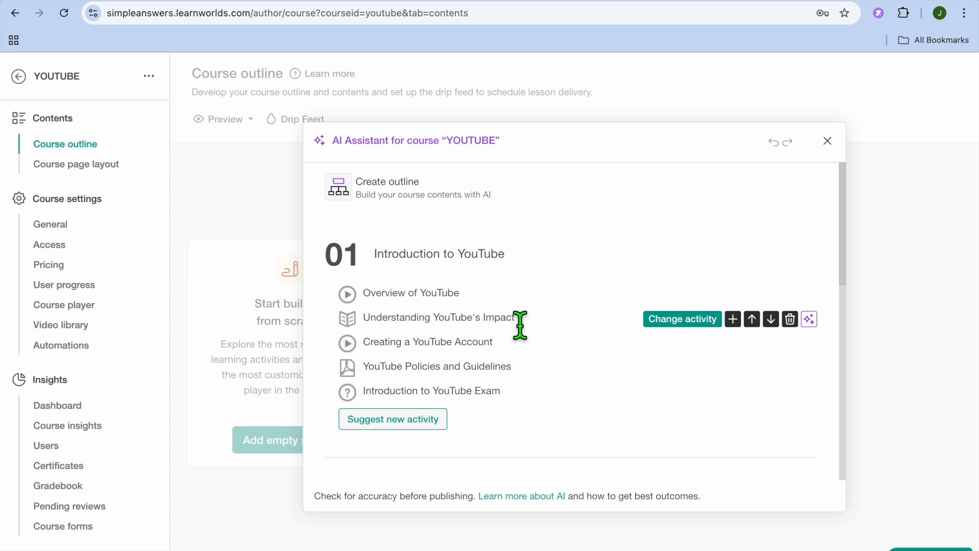
Step: Review the AI-generated outline, insert its content into the course, and look over the inserted sections
scroll(520, 325, "down", 10)
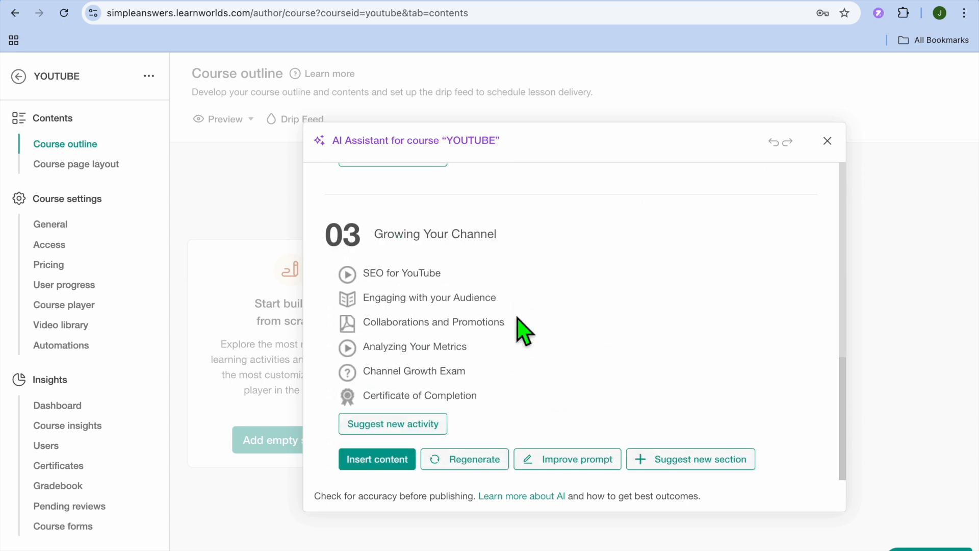
scroll(525, 332, "up", 10)
scroll(524, 331, "down", 10)
left_click(390, 466)
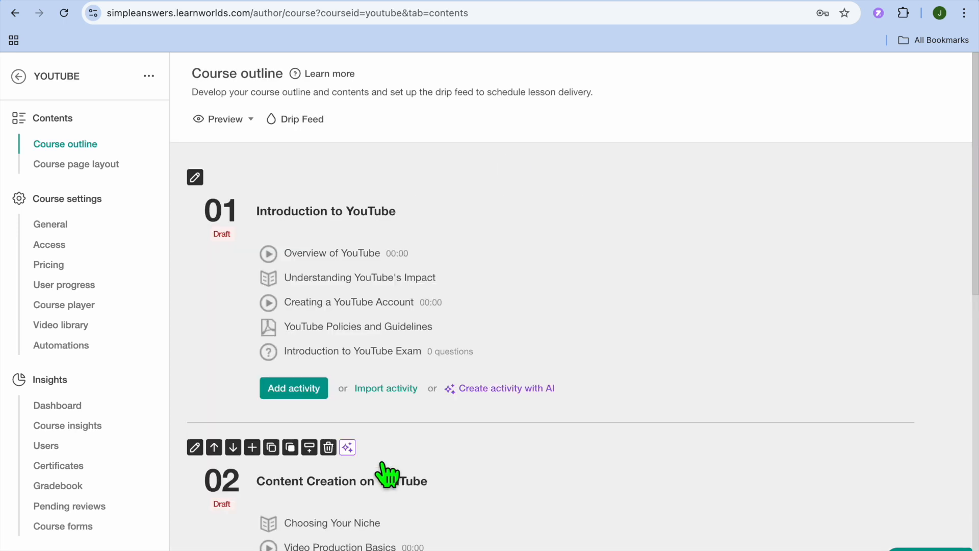
scroll(388, 475, "down", 9)
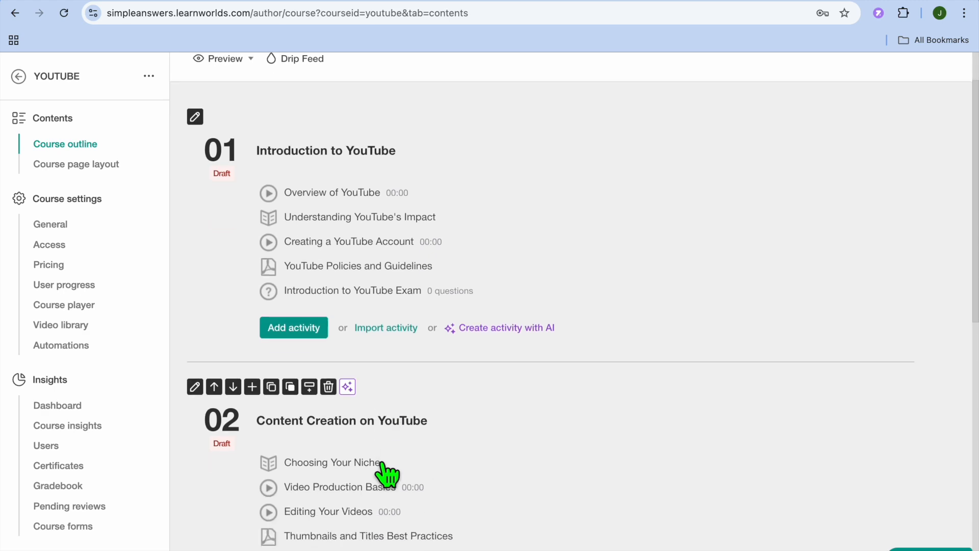
scroll(388, 477, "down", 4)
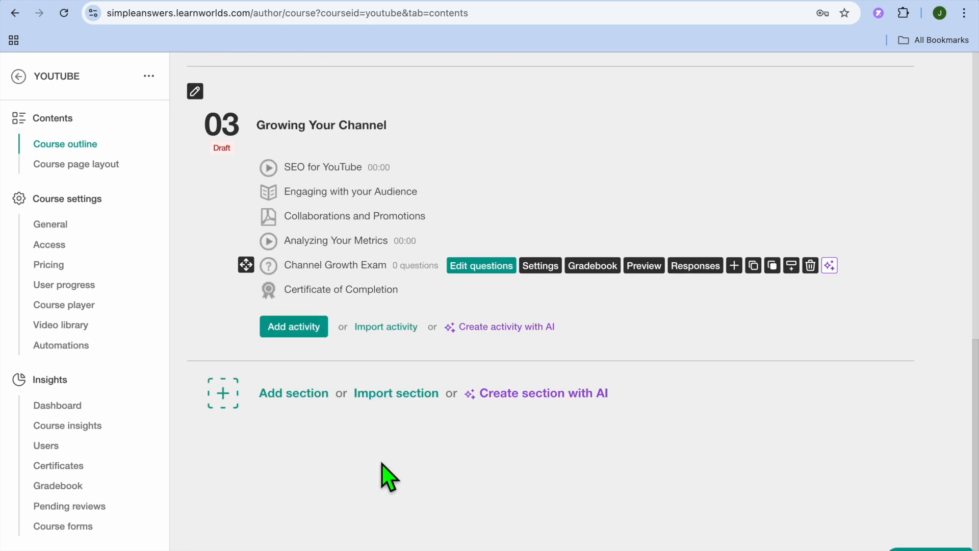
scroll(387, 477, "up", 12)
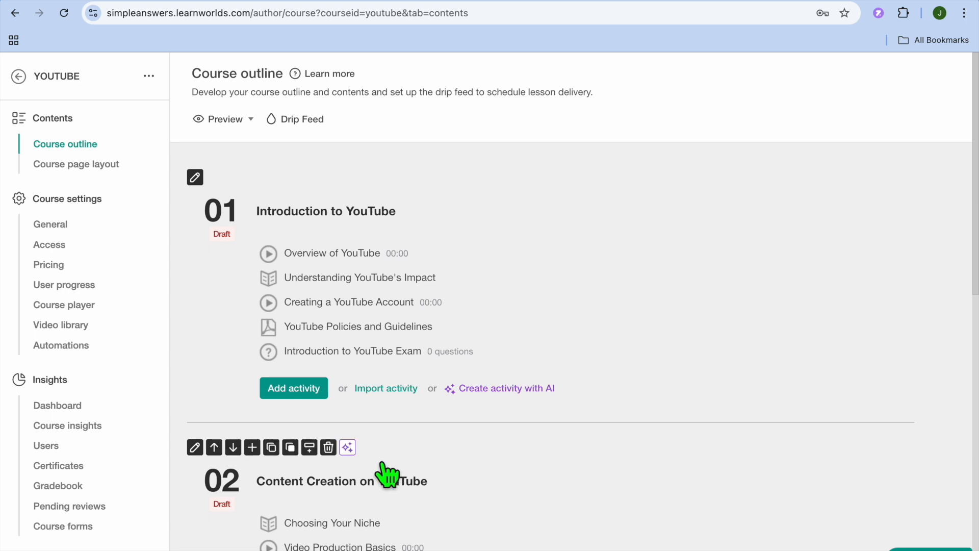
scroll(388, 474, "down", 3)
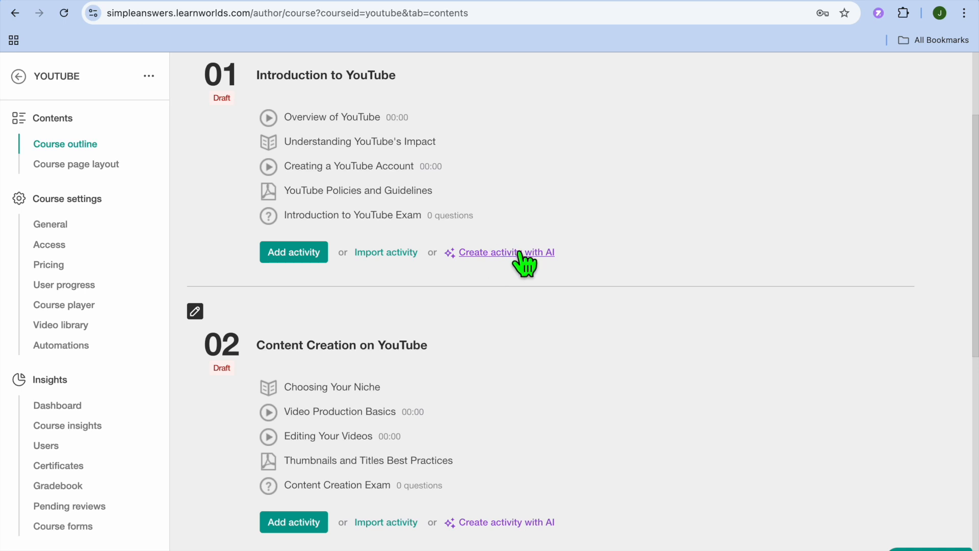
left_click(292, 254)
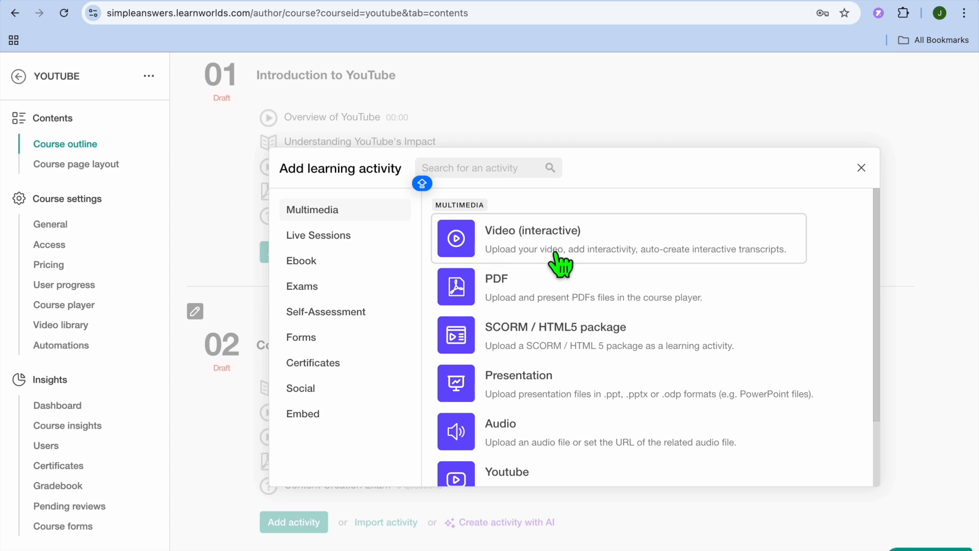
left_click(598, 255)
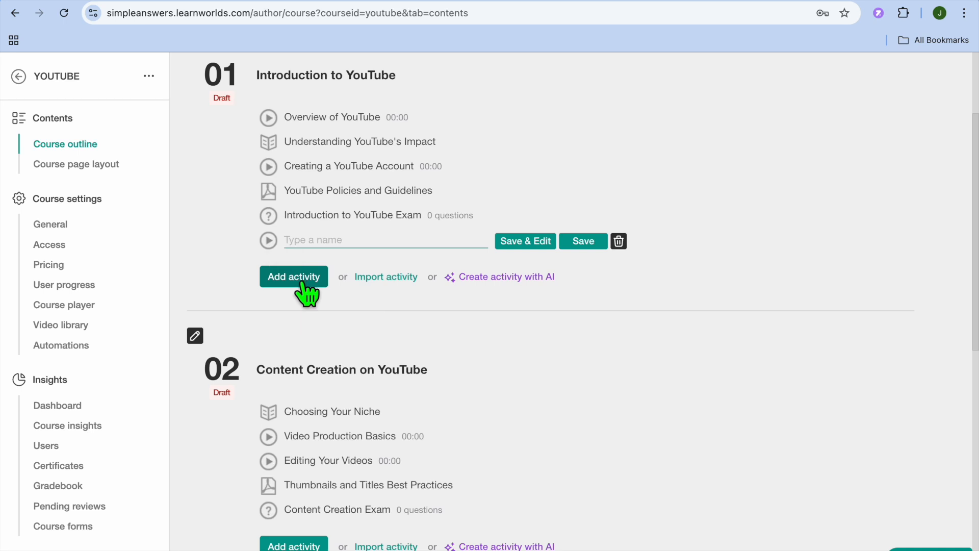
left_click(322, 215)
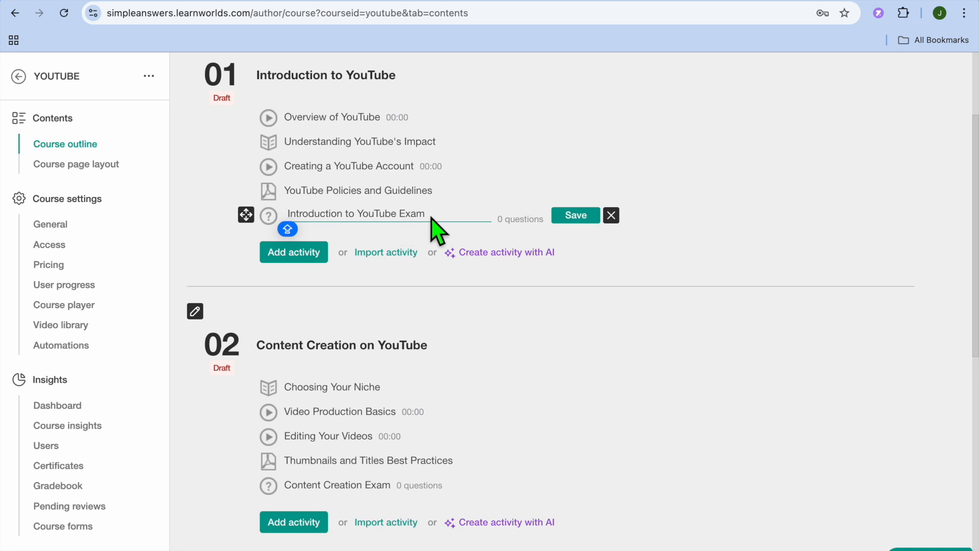
Step: Add a PDF activity named TEST to the Introduction to YouTube section, then save it and open its settings
left_click(308, 255)
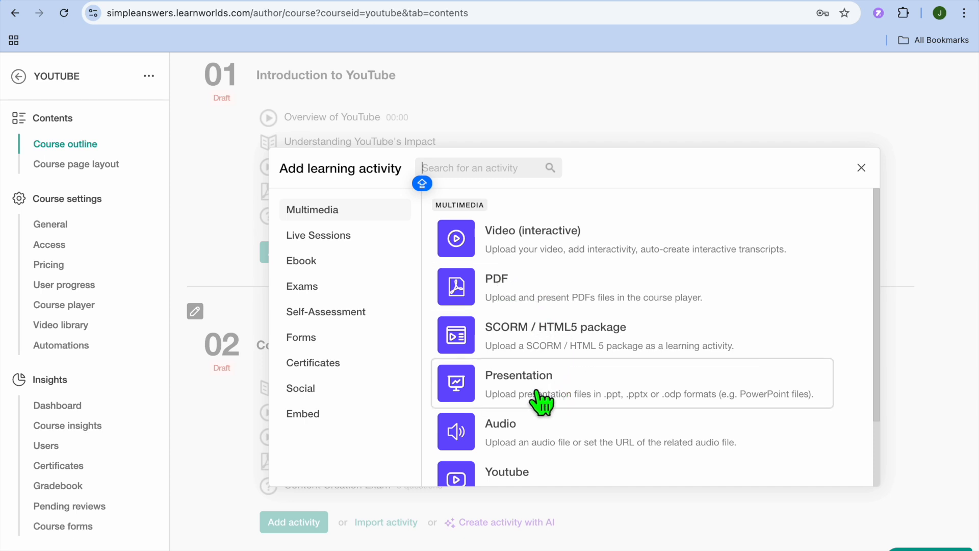
scroll(538, 408, "down", 2)
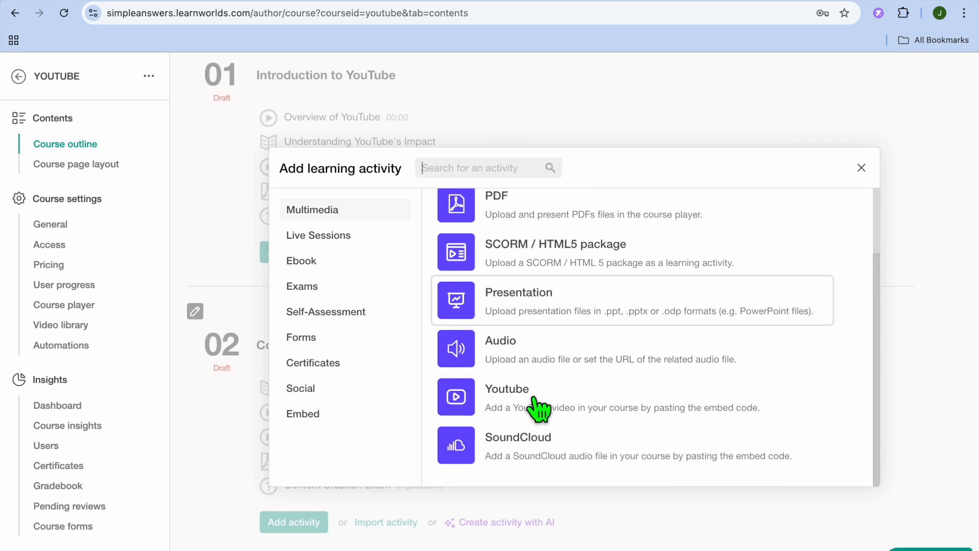
scroll(516, 267, "up", 2)
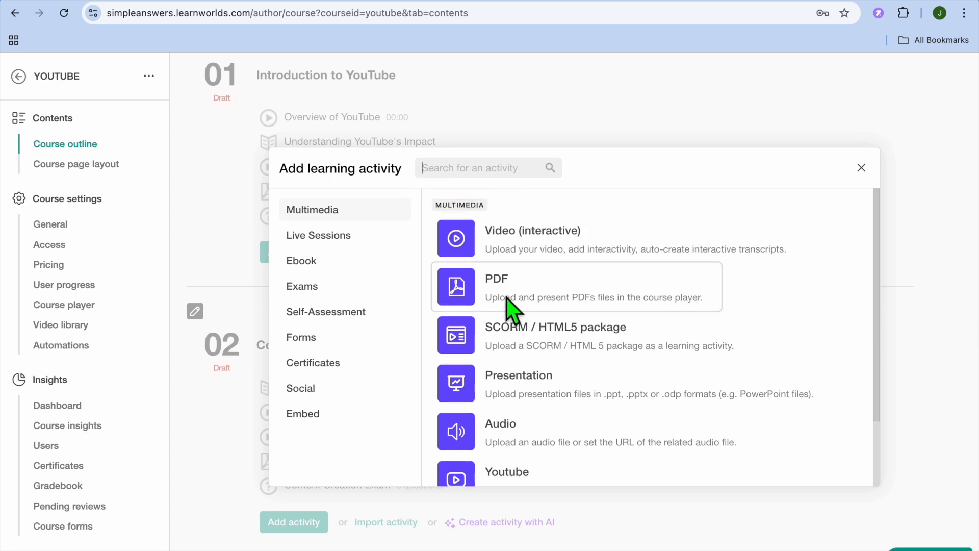
left_click(508, 301)
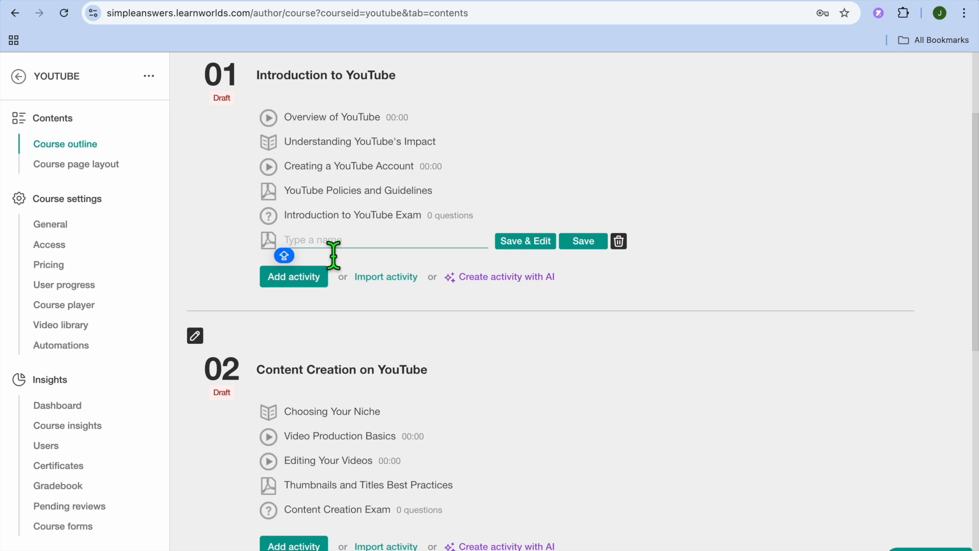
type("TEST")
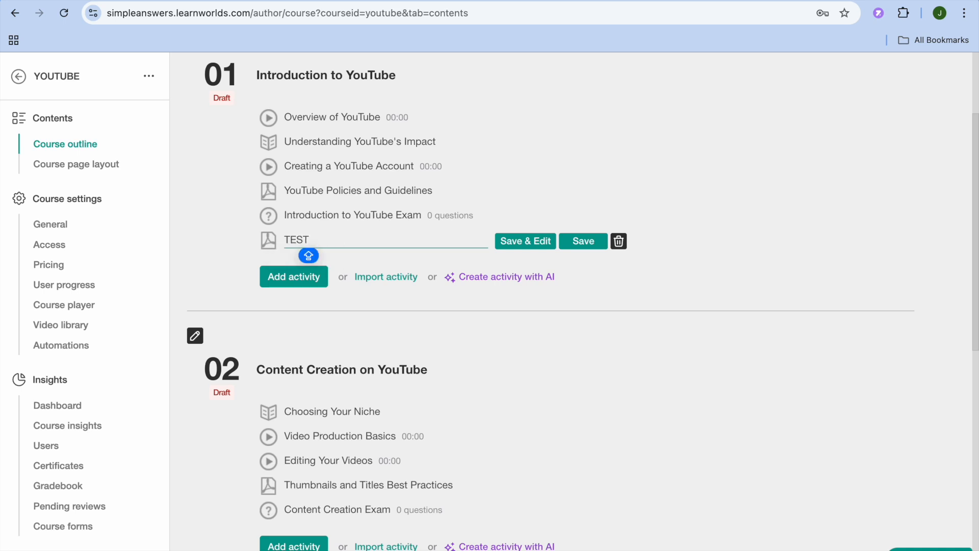
left_click(531, 242)
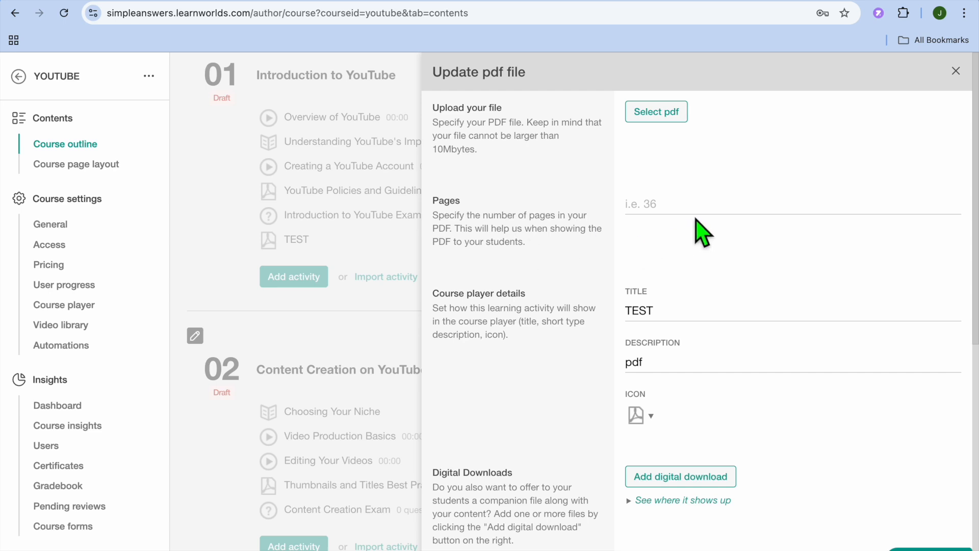
left_click(654, 118)
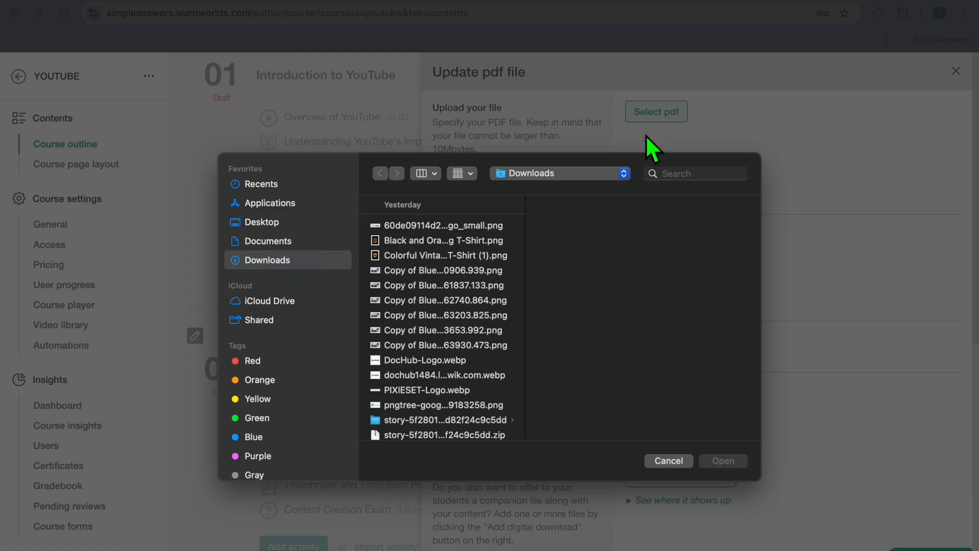
left_click(669, 460)
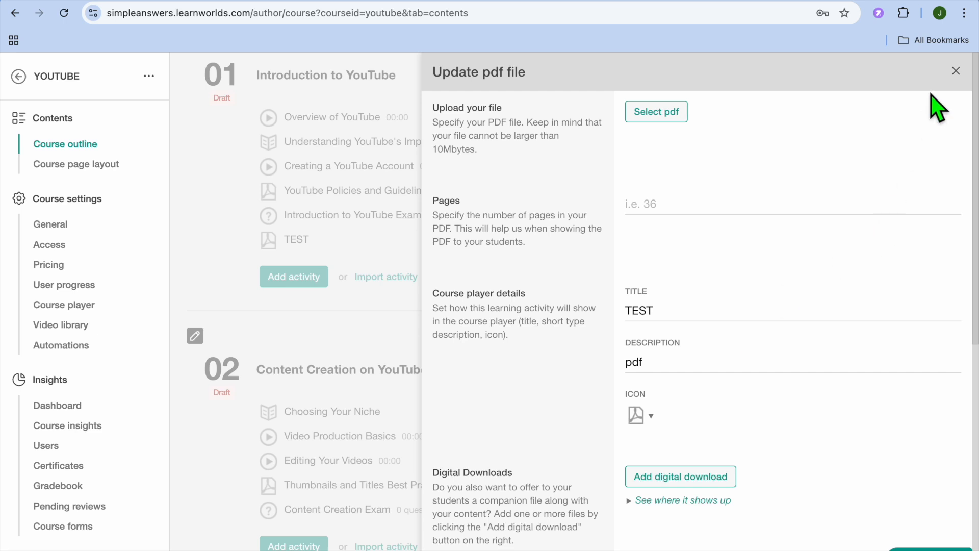
left_click(957, 73)
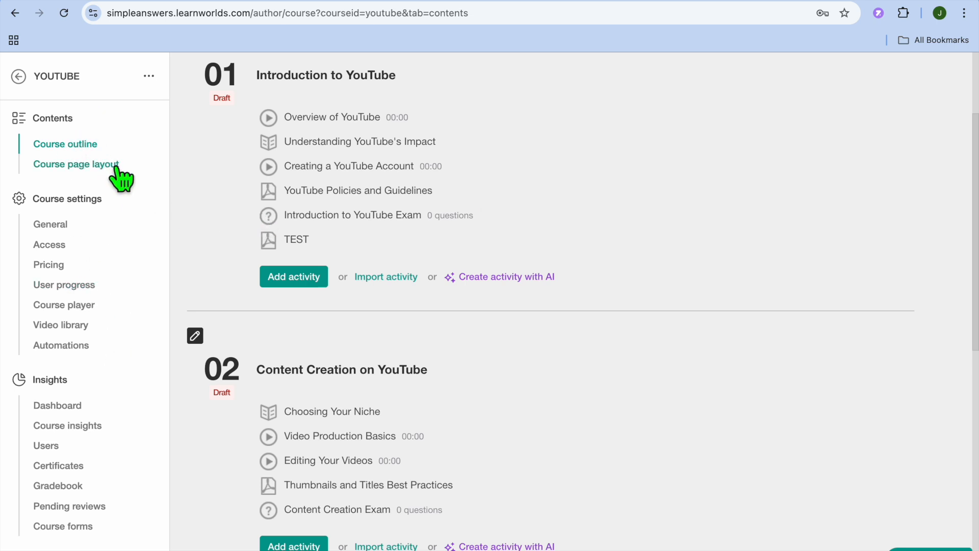
Step: Open the YOUTUBE course's page layout and look over its current design
left_click(76, 165)
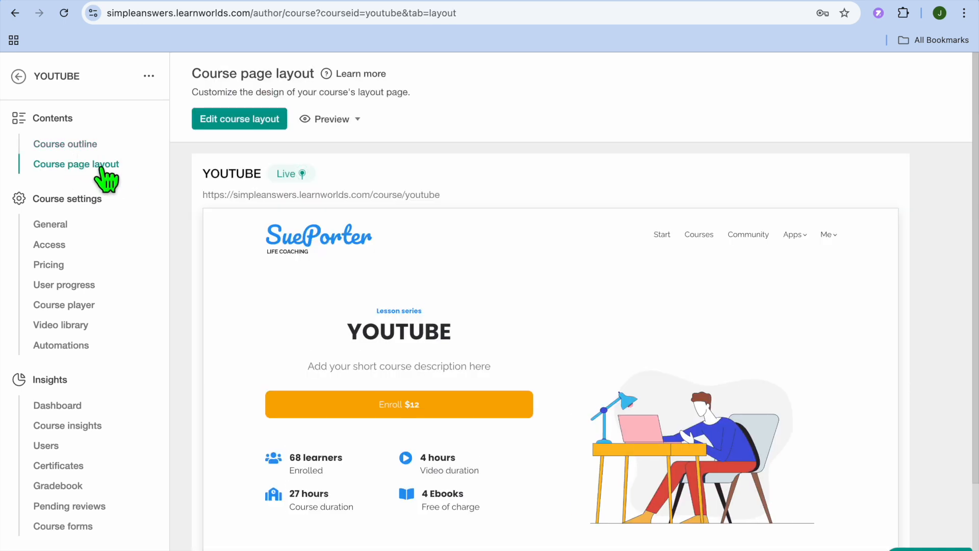
mouse_move(284, 236)
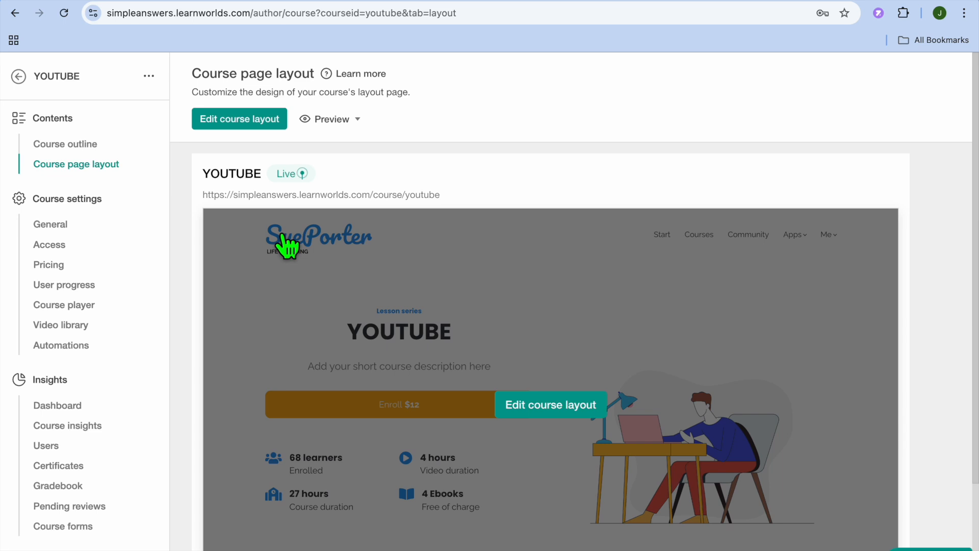
scroll(289, 246, "down", 2)
scroll(343, 255, "up", 2)
Step: Preview the live course page and examine its enrolment offer, statistics and introduction section
mouse_move(326, 127)
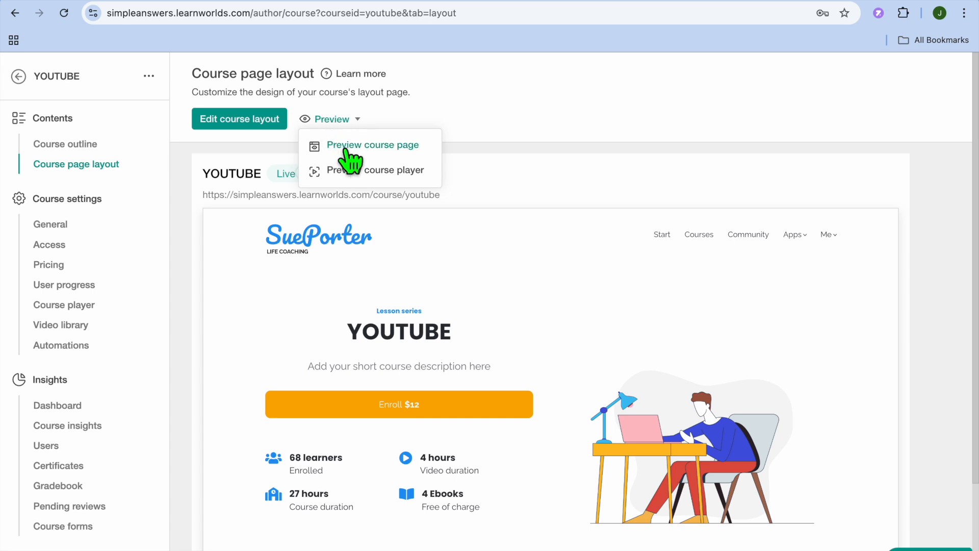
left_click(343, 149)
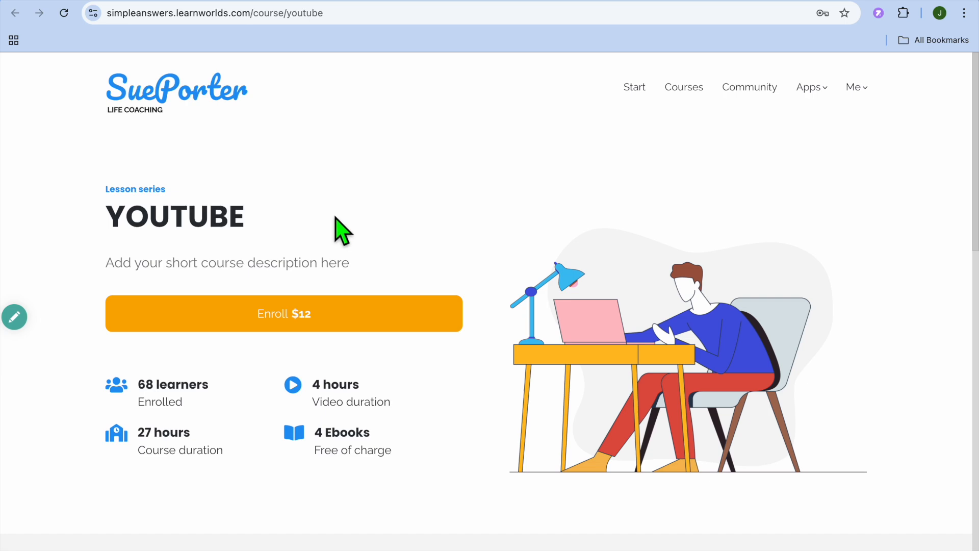
scroll(329, 244, "down", 15)
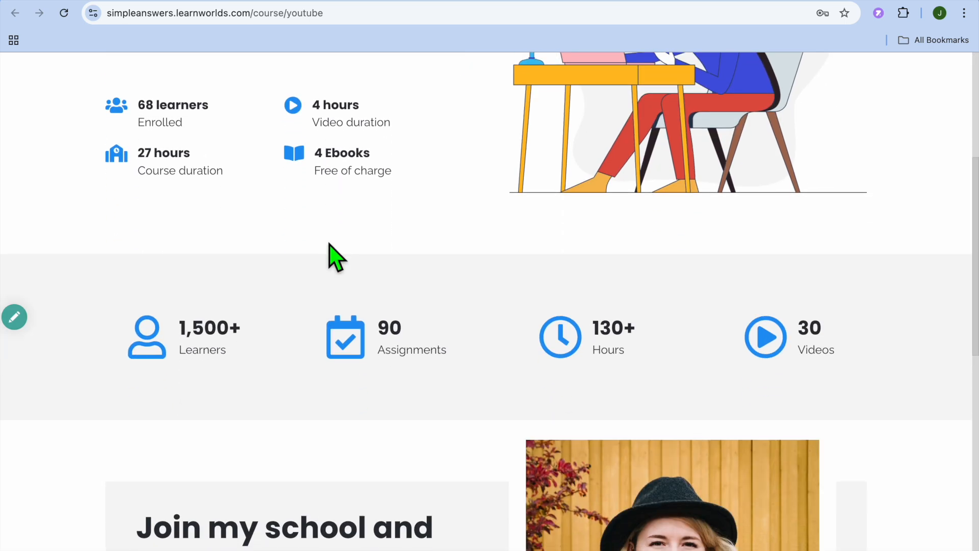
scroll(334, 257, "up", 15)
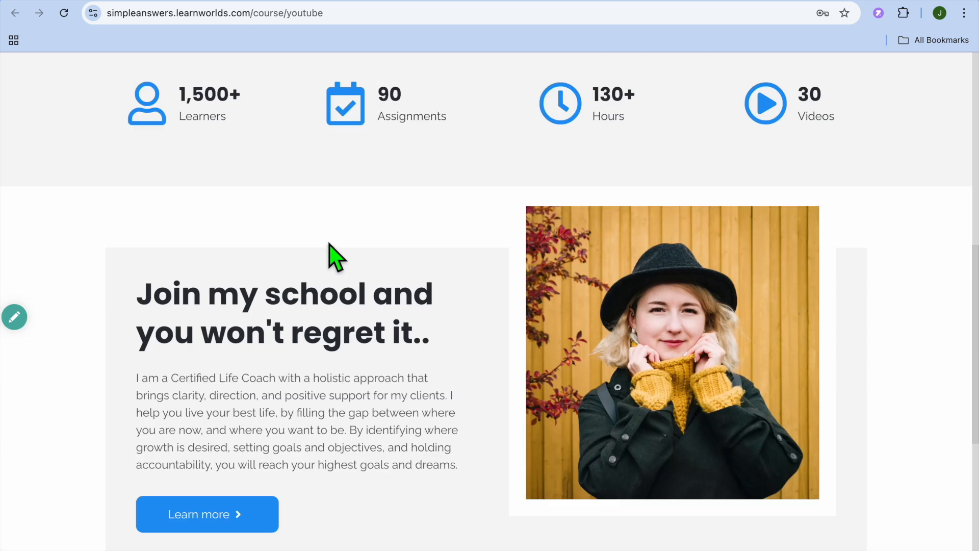
scroll(337, 257, "down", 2)
scroll(337, 258, "up", 1)
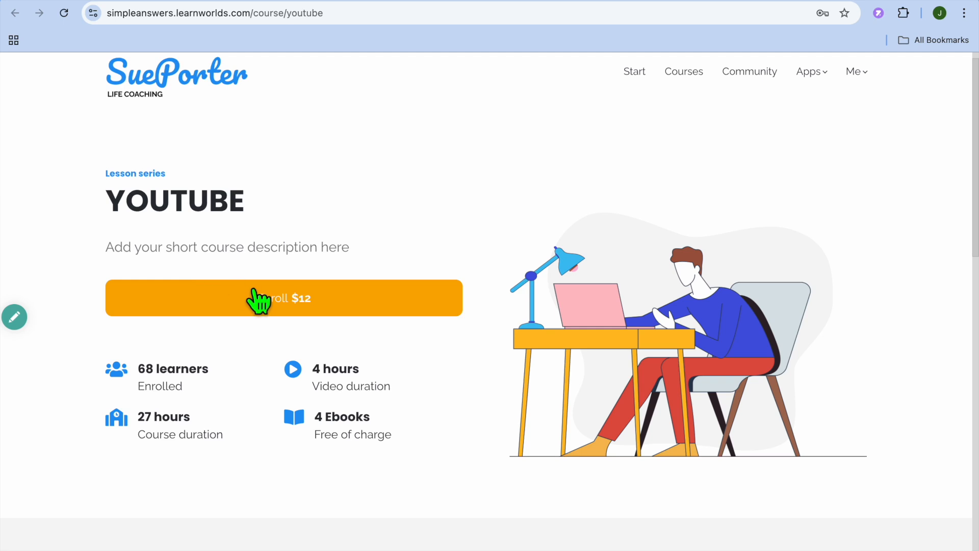
Step: Go from the course page to the course manager, then open the design page of the school website
mouse_move(12, 323)
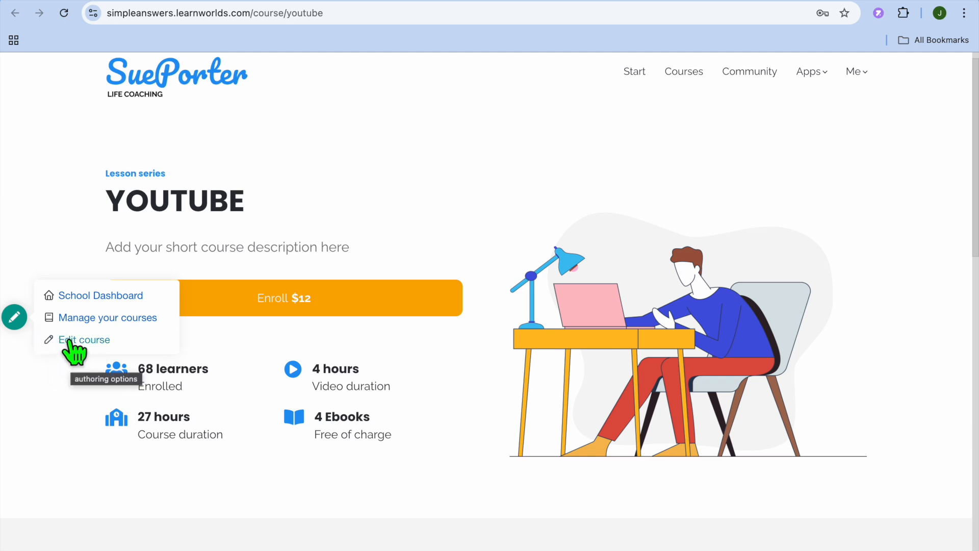
left_click(78, 317)
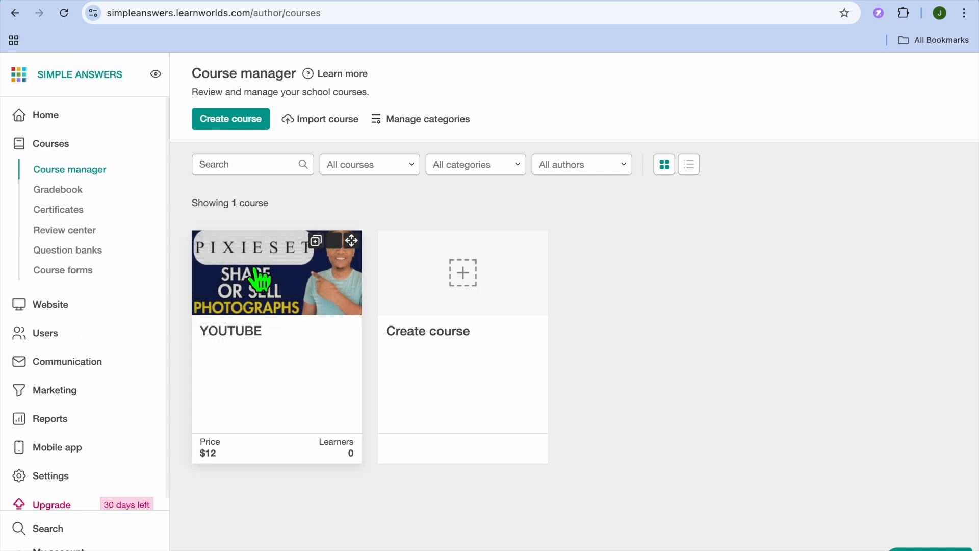
mouse_move(271, 313)
left_click(44, 308)
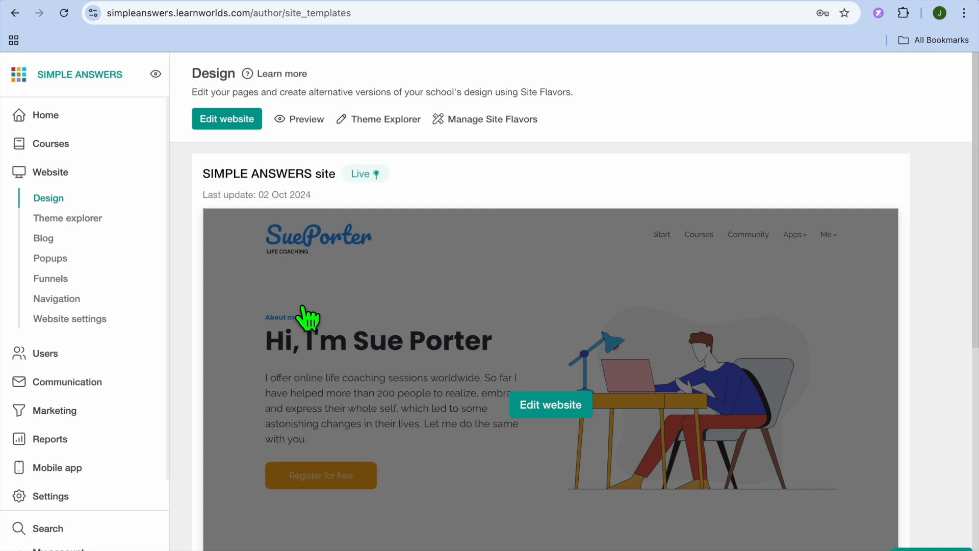
Step: Open the school website in the page editor and examine the home page's hero image, text column and further sections
scroll(308, 319, "down", 2)
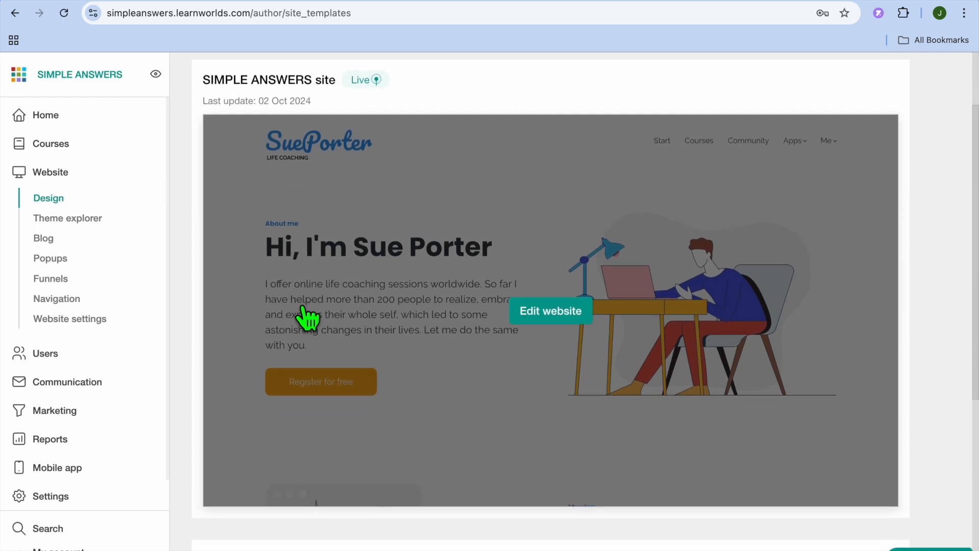
left_click(565, 316)
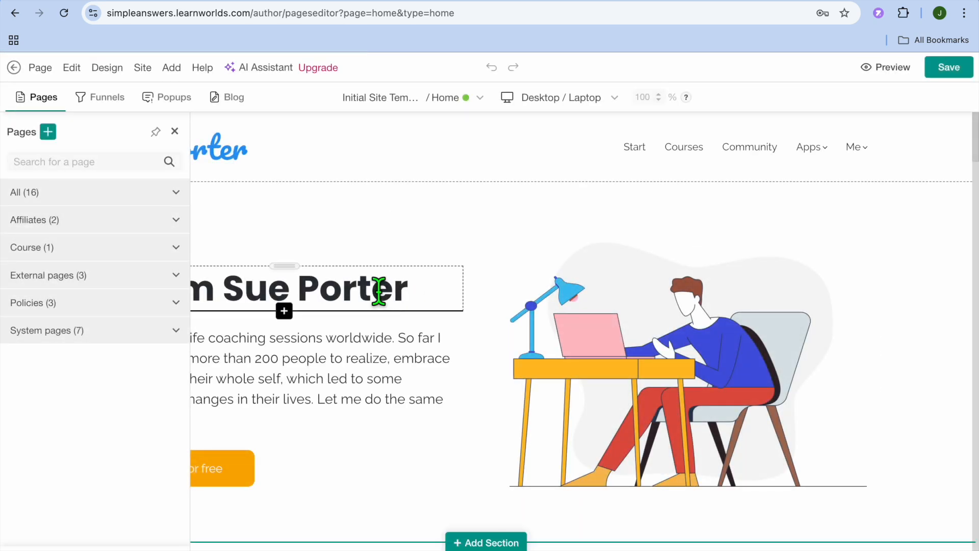
left_click(687, 335)
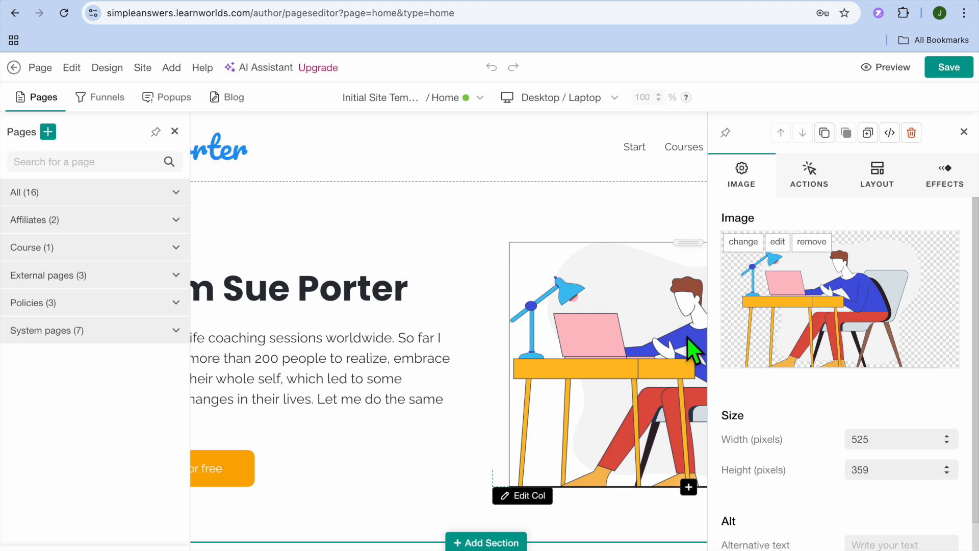
left_click(379, 332)
left_click(304, 290)
scroll(305, 294, "down", 10)
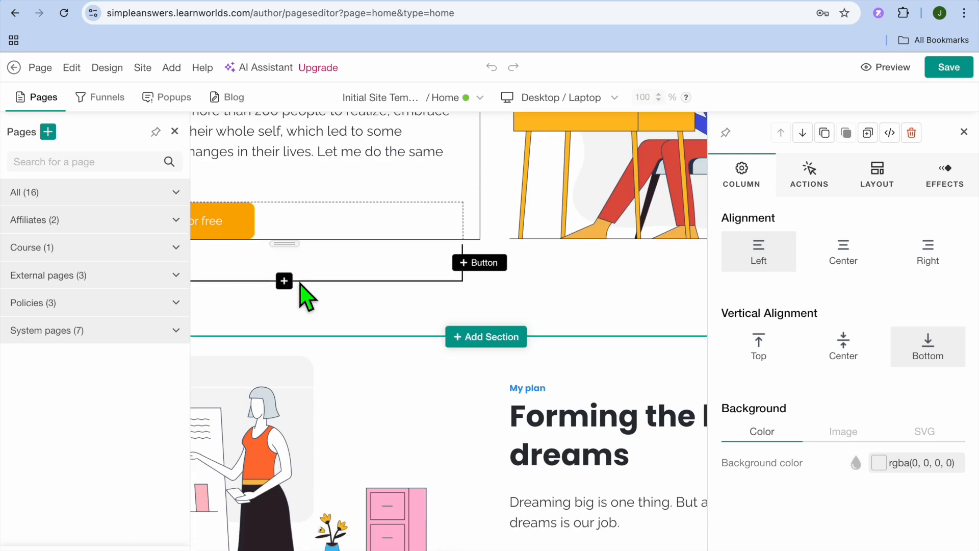
scroll(304, 296, "down", 20)
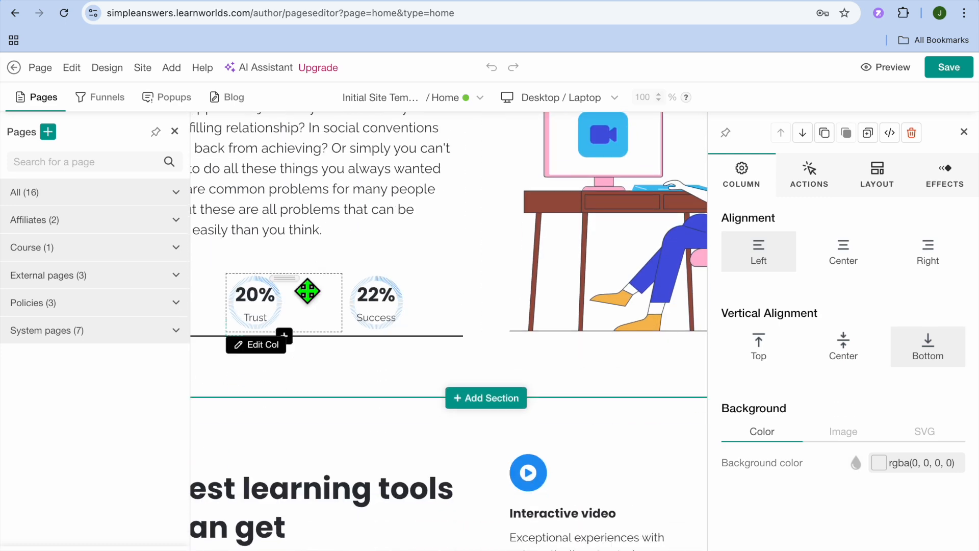
scroll(306, 297, "up", 20)
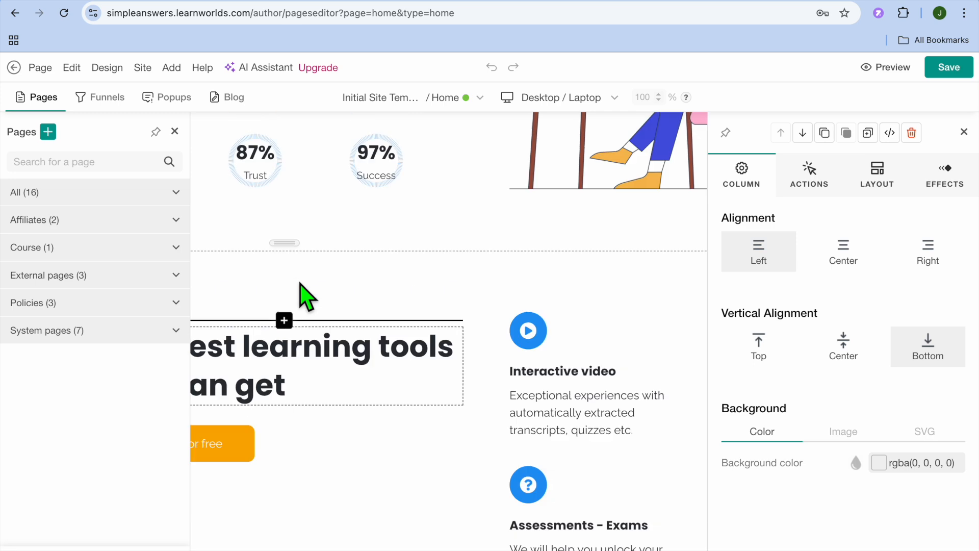
scroll(306, 297, "up", 1)
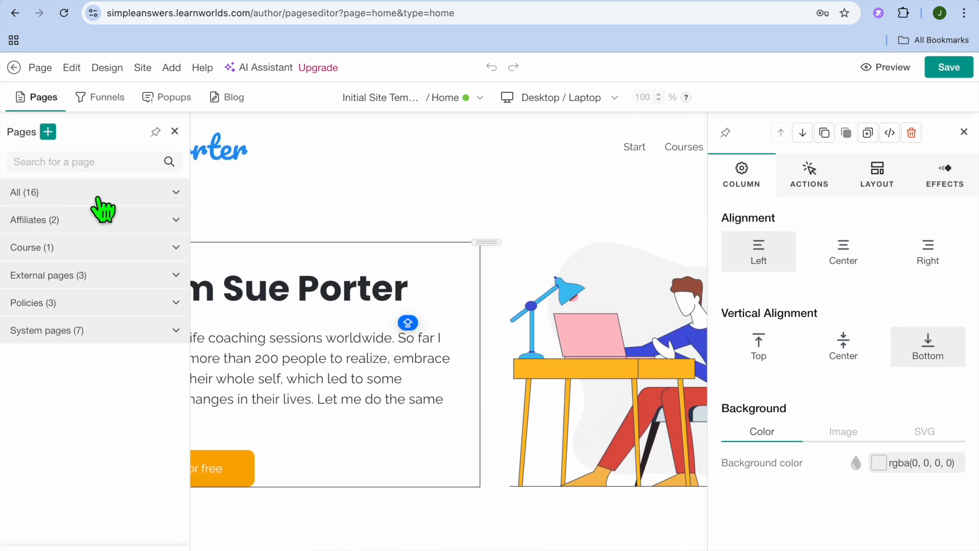
Step: Look through the website's page groups: All, Affiliates, Course, External pages and System pages
left_click(115, 196)
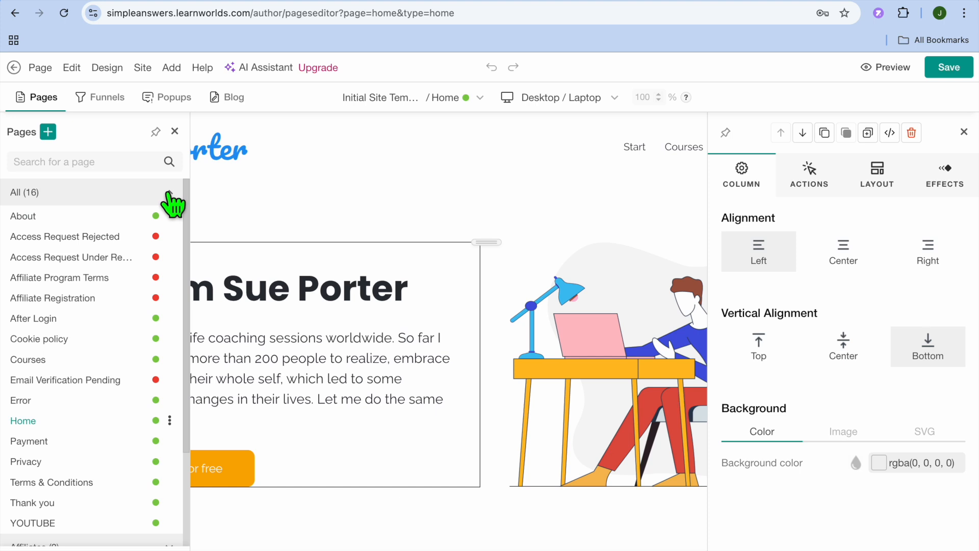
left_click(169, 197)
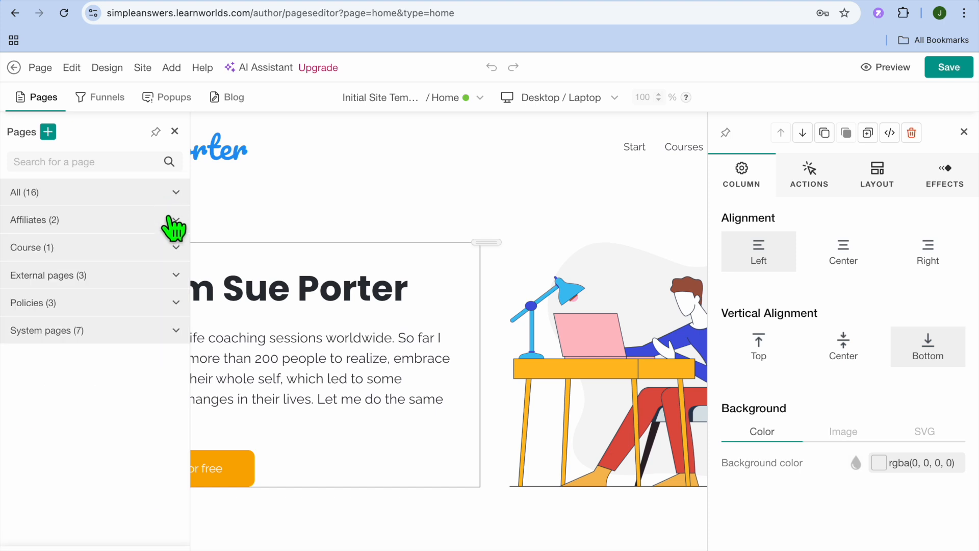
left_click(174, 225)
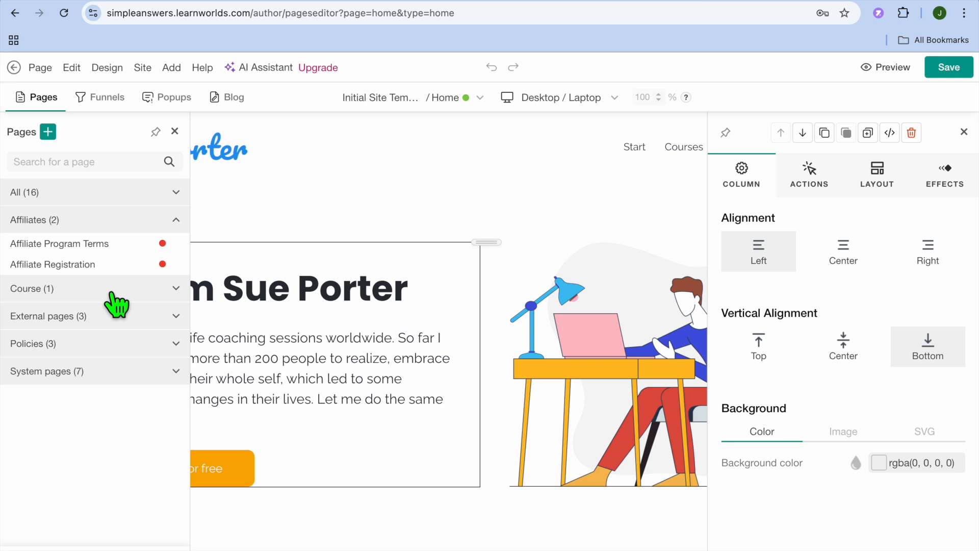
left_click(116, 304)
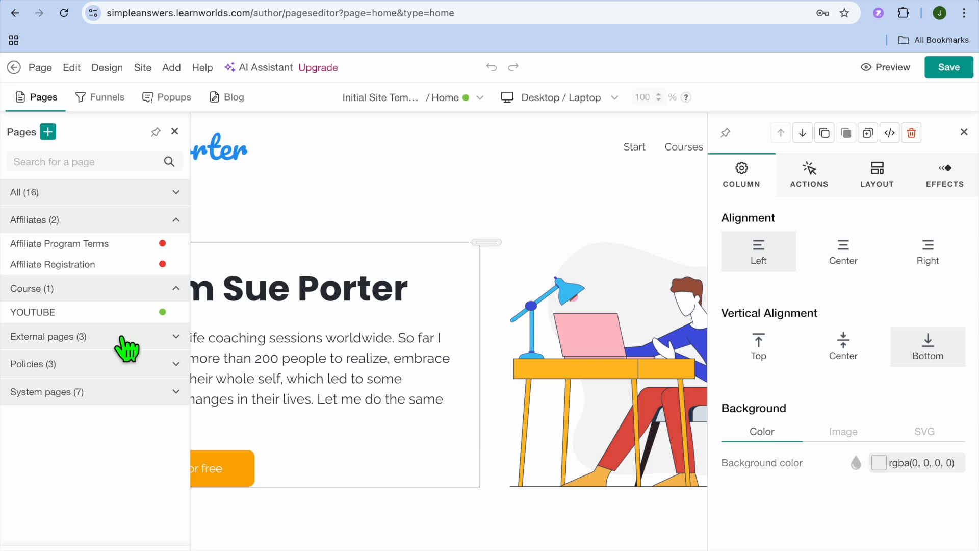
left_click(121, 337)
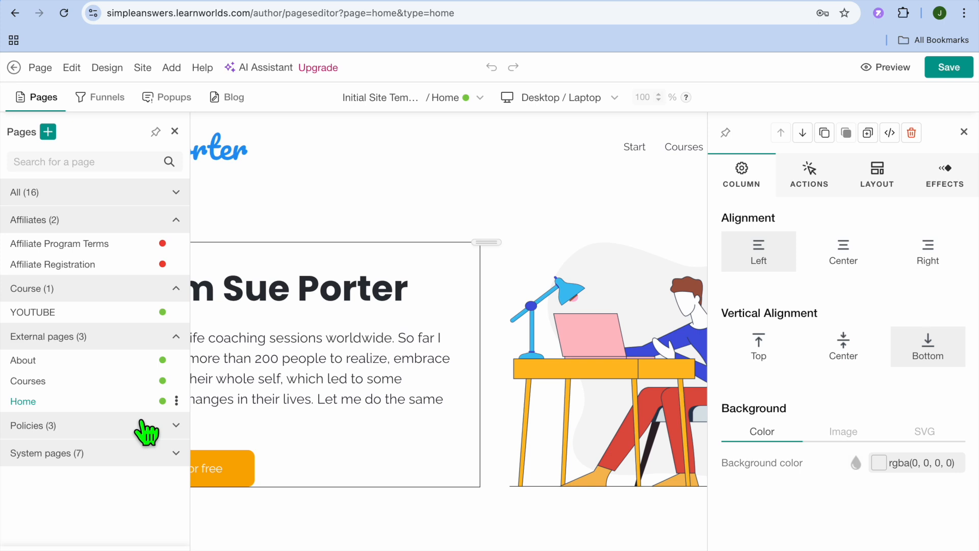
left_click(176, 401)
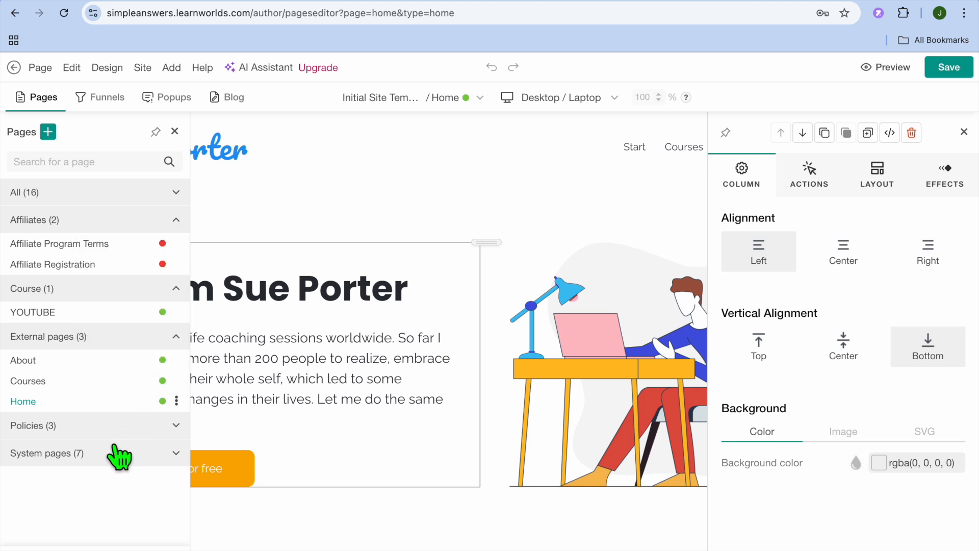
left_click(120, 459)
scroll(120, 460, "down", 3)
scroll(121, 460, "up", 3)
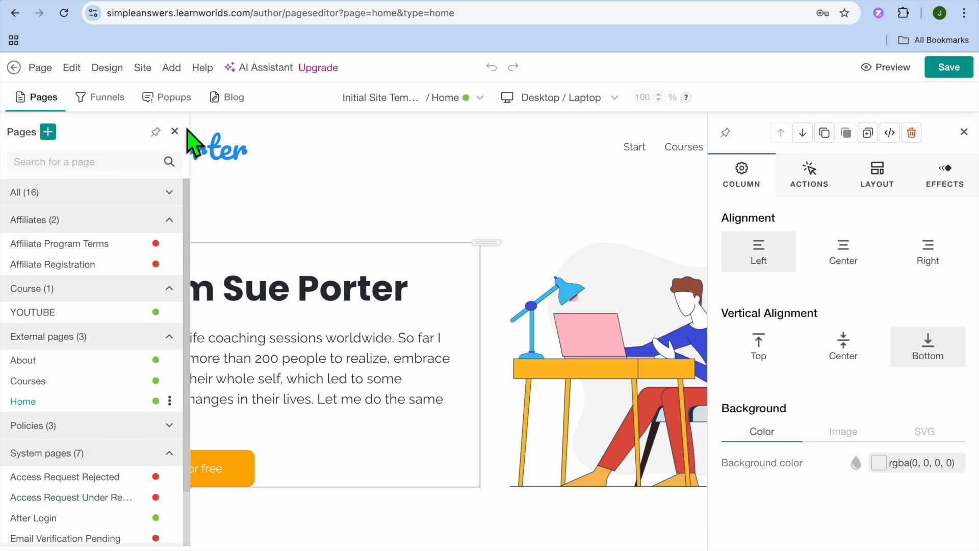
Step: Look over the website editor's funnel, popup and blog options
left_click(104, 98)
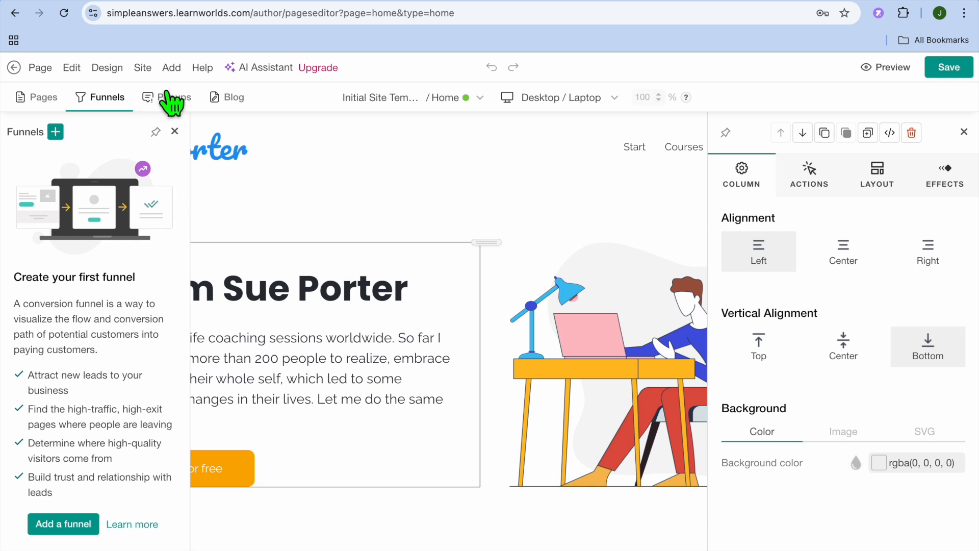
left_click(171, 99)
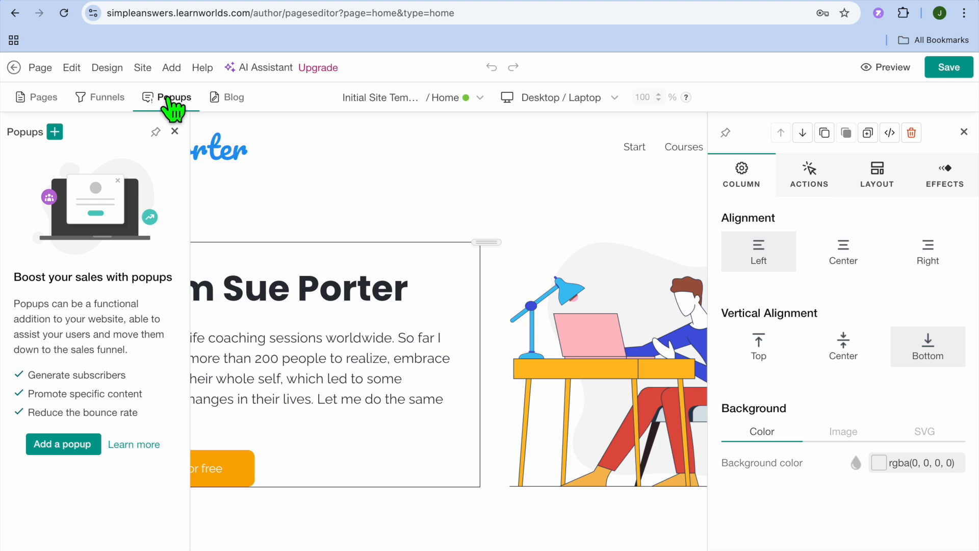
left_click(229, 96)
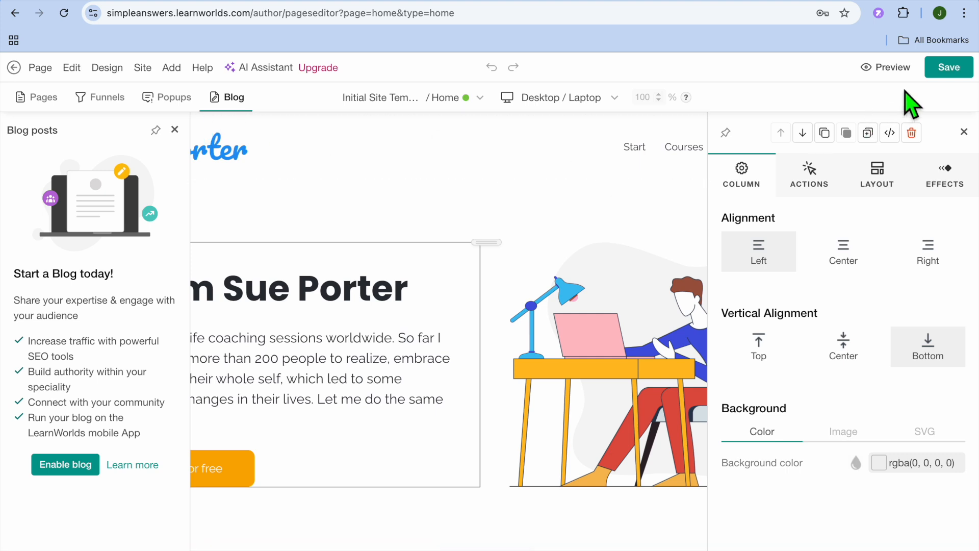
Step: Preview the school website and open the YOUTUBE course from its course catalogue
left_click(887, 68)
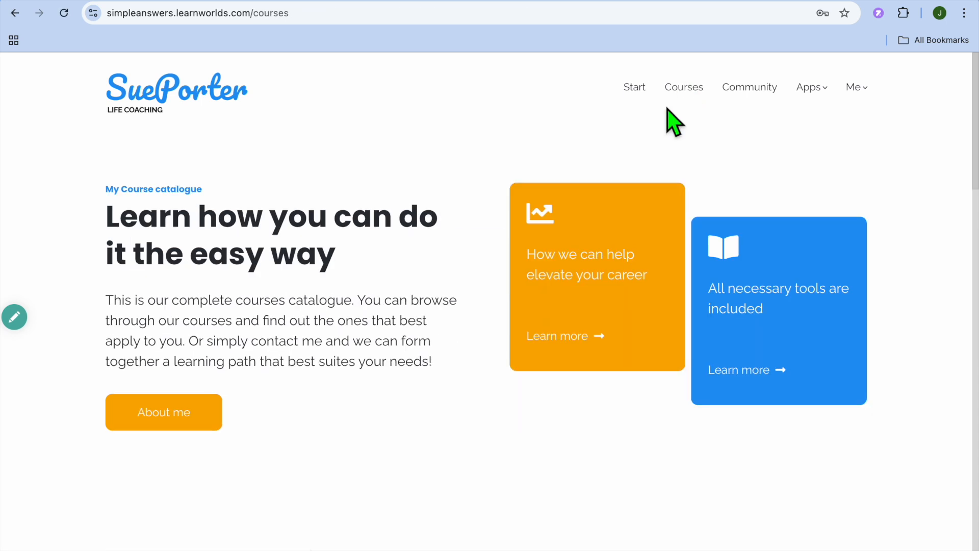
scroll(567, 147, "down", 8)
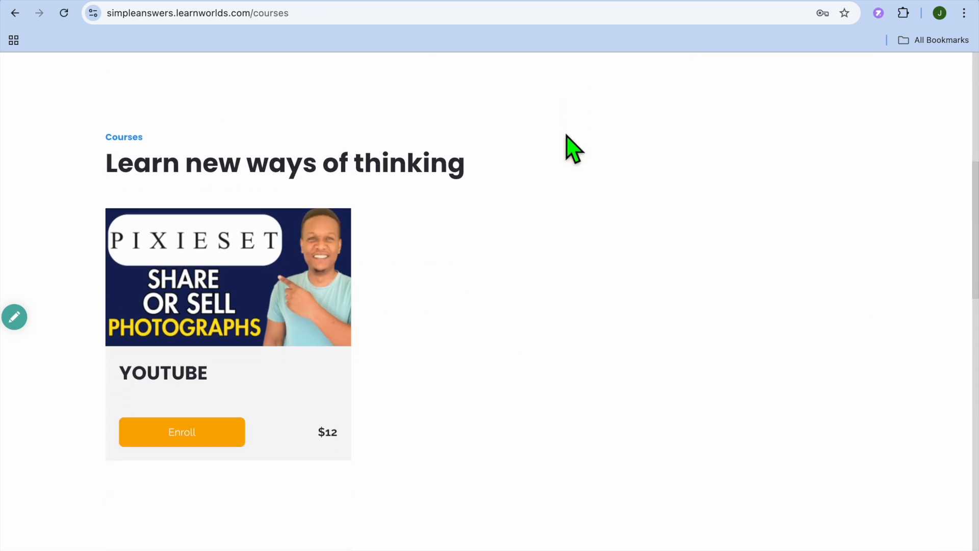
left_click(214, 280)
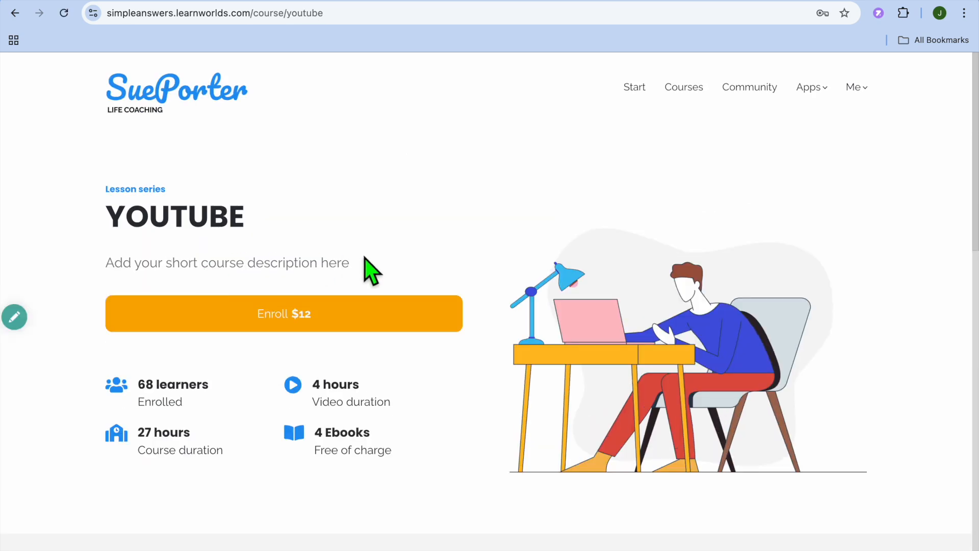
Step: Enrol in the YOUTUBE course to examine the checkout page's payment form, and try the purchase
left_click(295, 320)
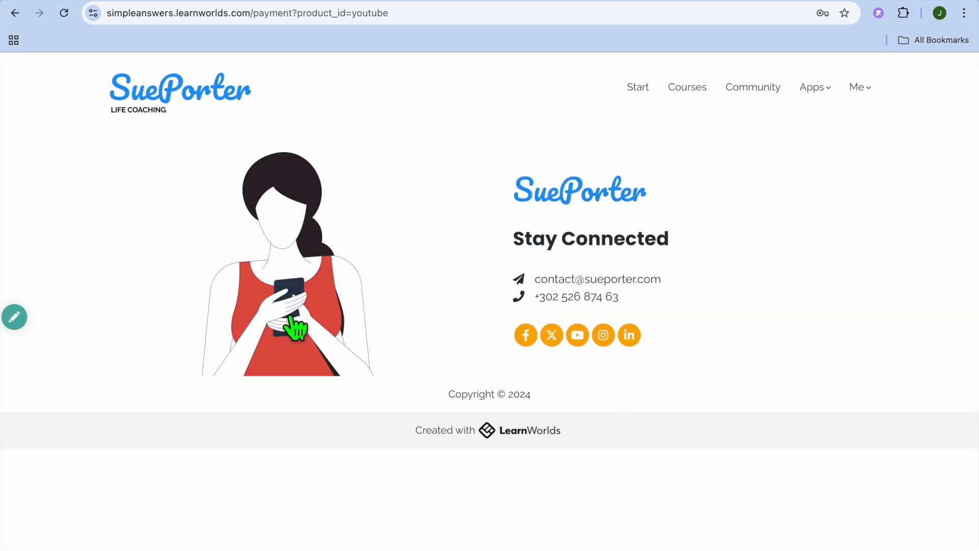
scroll(400, 321, "down", 9)
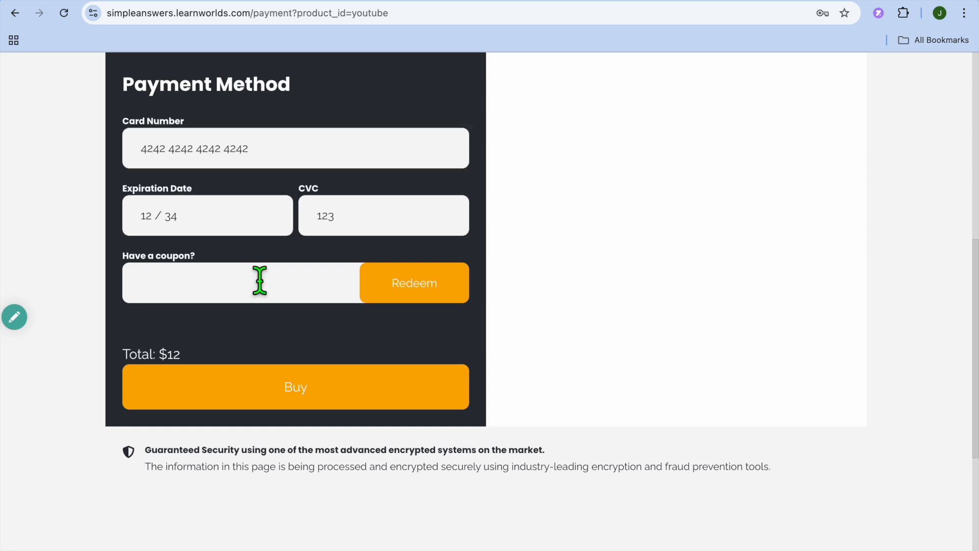
left_click(273, 397)
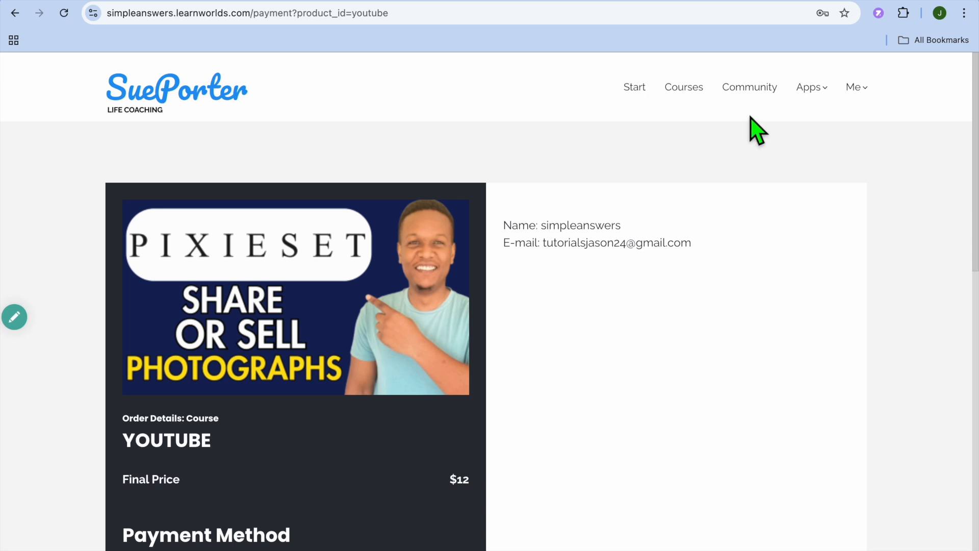
Step: Look at the community's General space and return to the school's admin dashboard
left_click(751, 88)
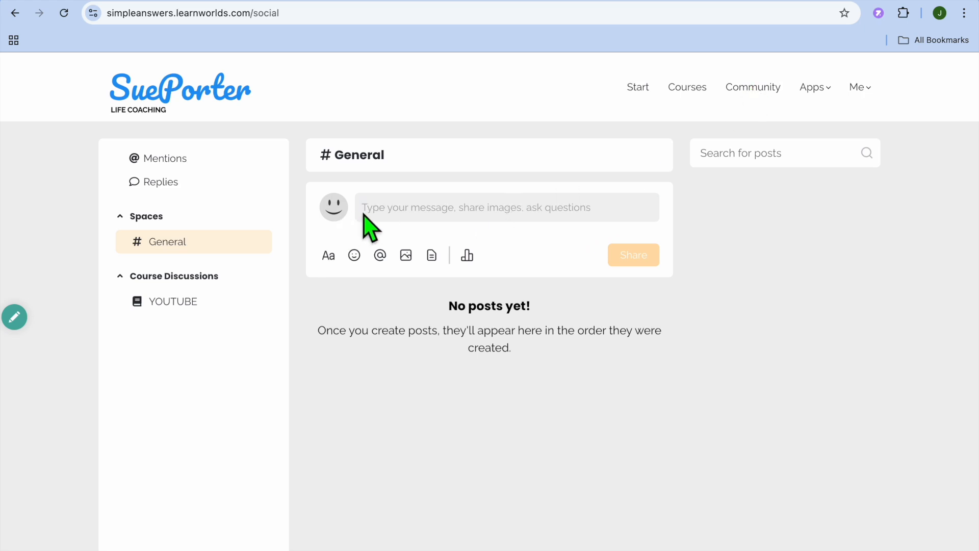
left_click(203, 96)
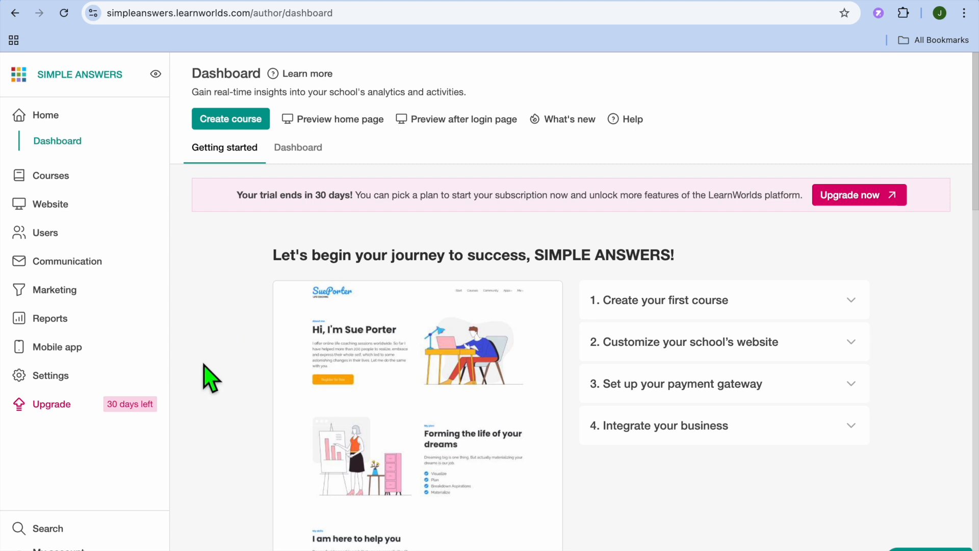
Step: Open the upgrade plans and compare their features and yearly-billing prices, focusing on the Starter plan
left_click(48, 408)
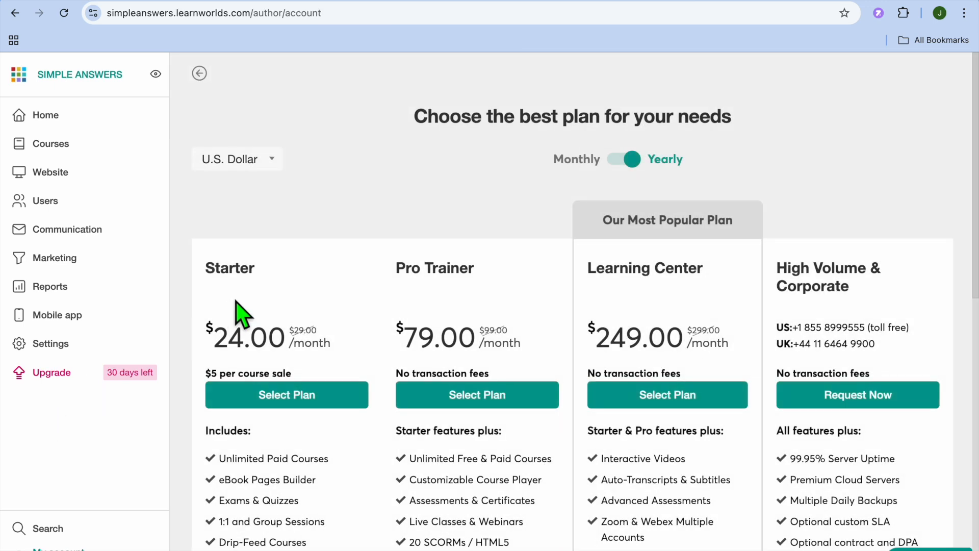
scroll(240, 313, "down", 1)
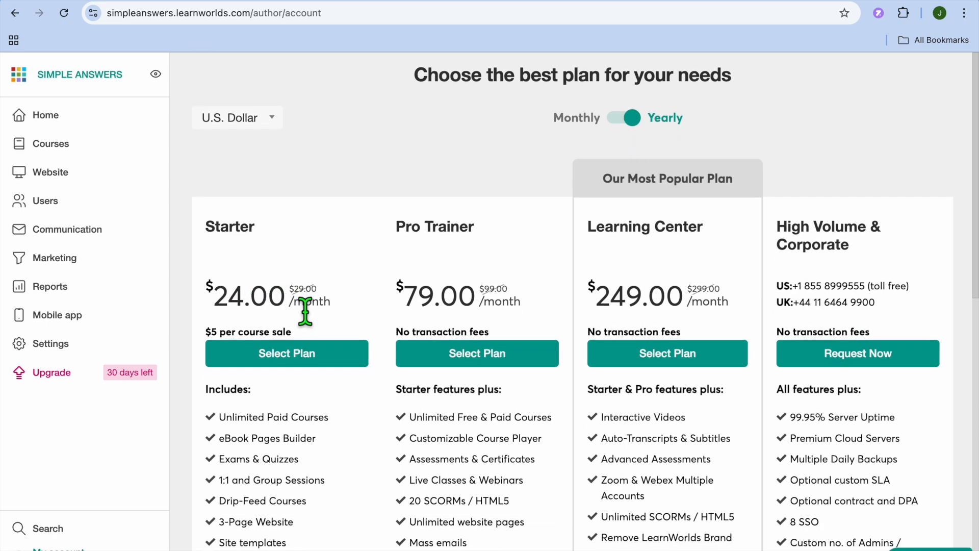
scroll(305, 312, "down", 3)
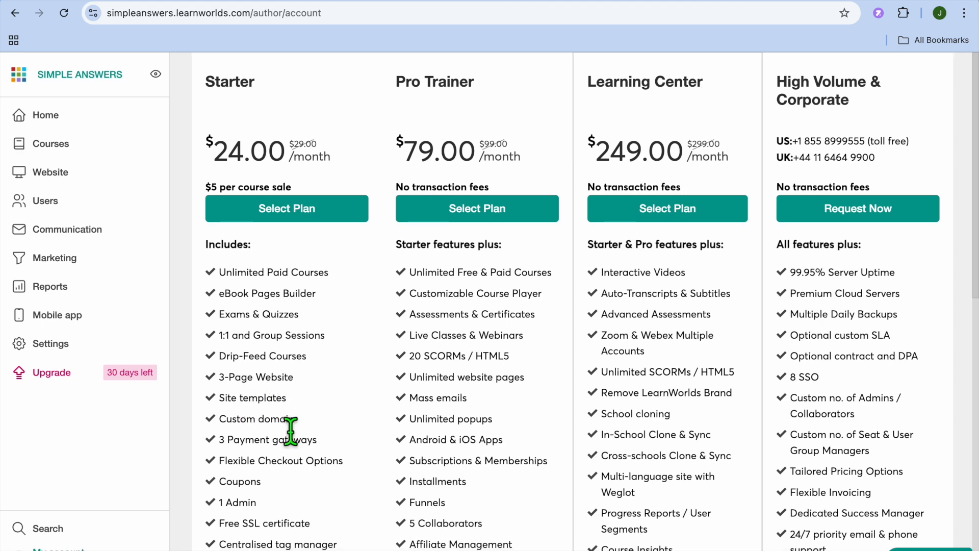
scroll(290, 431, "down", 3)
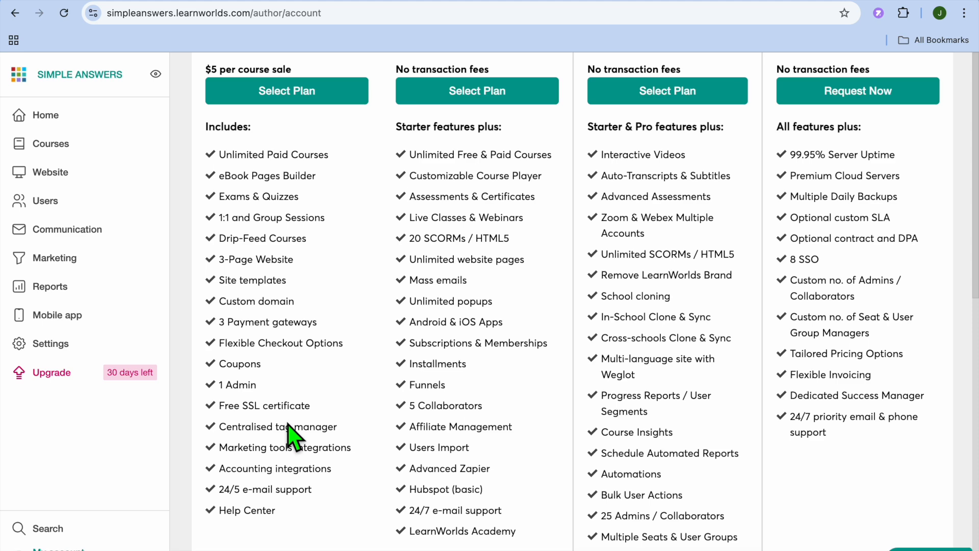
scroll(289, 434, "up", 5)
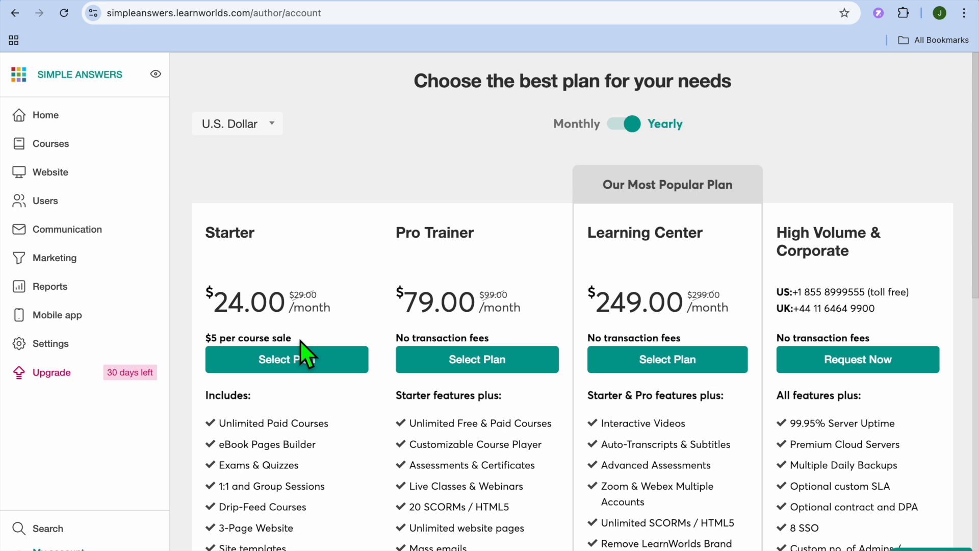
left_click_drag(214, 306, 263, 310)
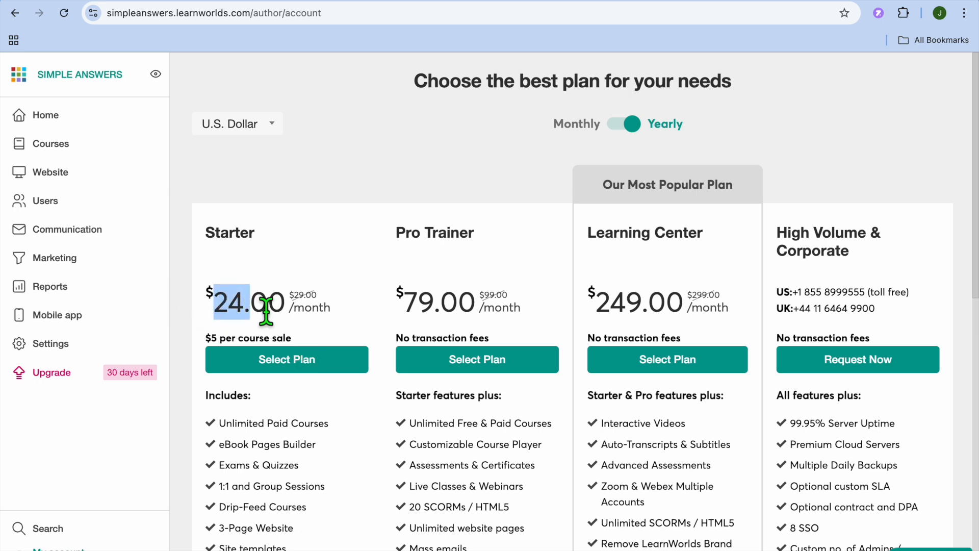
left_click(295, 298)
left_click_drag(295, 298, 311, 305)
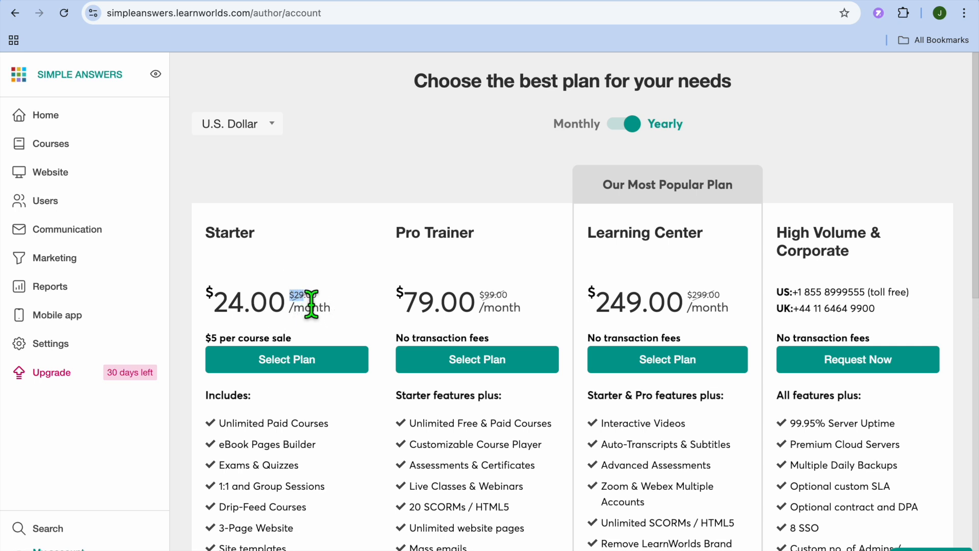
left_click(311, 305)
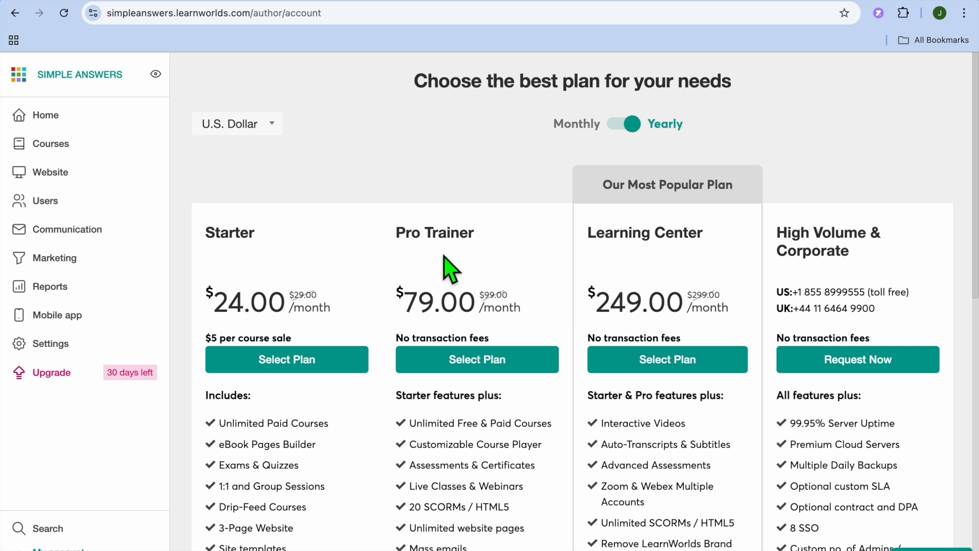